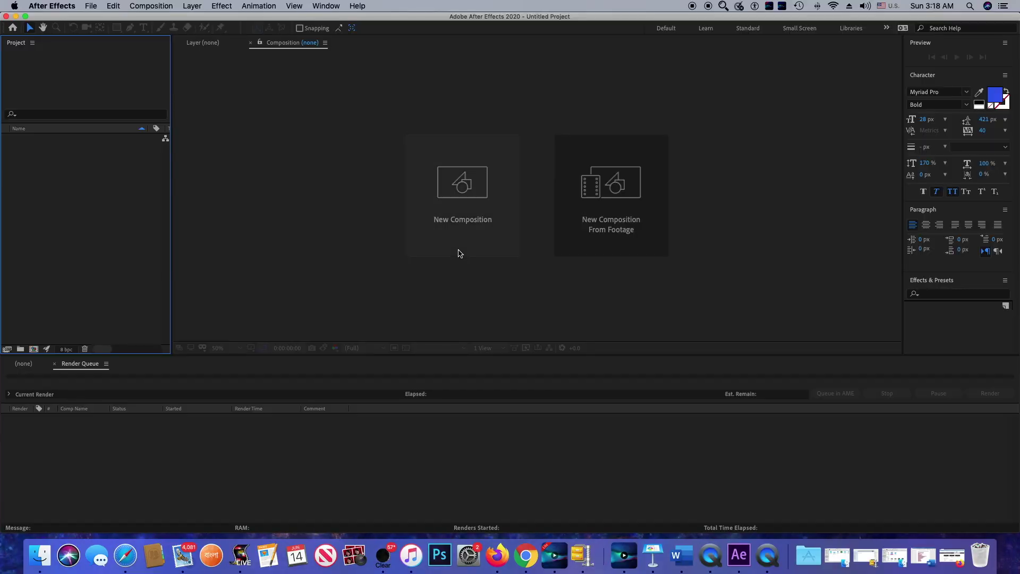
# Create Comp 1 from the HDTV 1080 29.97 preset with a 080505 near-black background
pyautogui.click(473, 201)
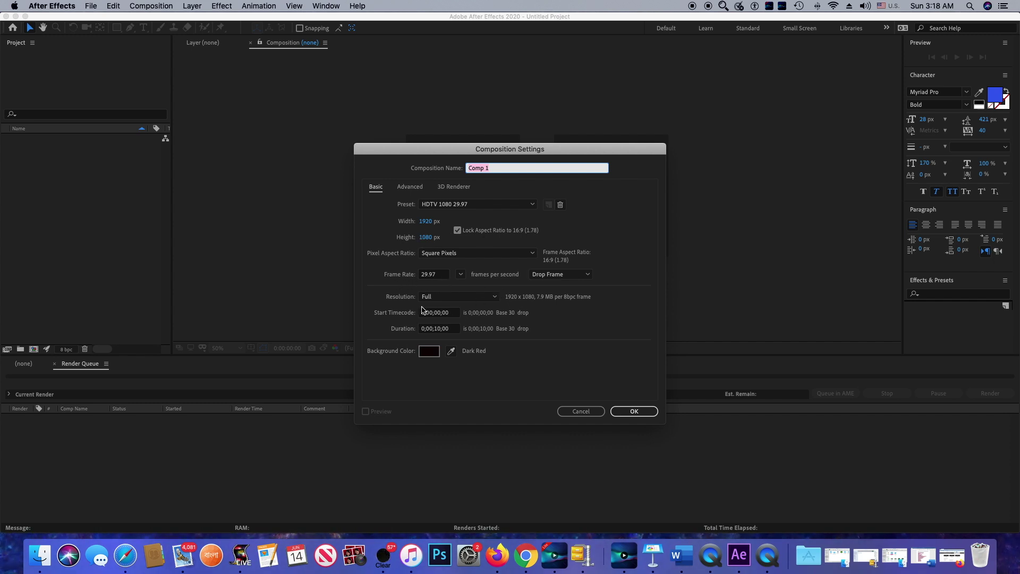
pyautogui.click(429, 352)
pyautogui.click(428, 350)
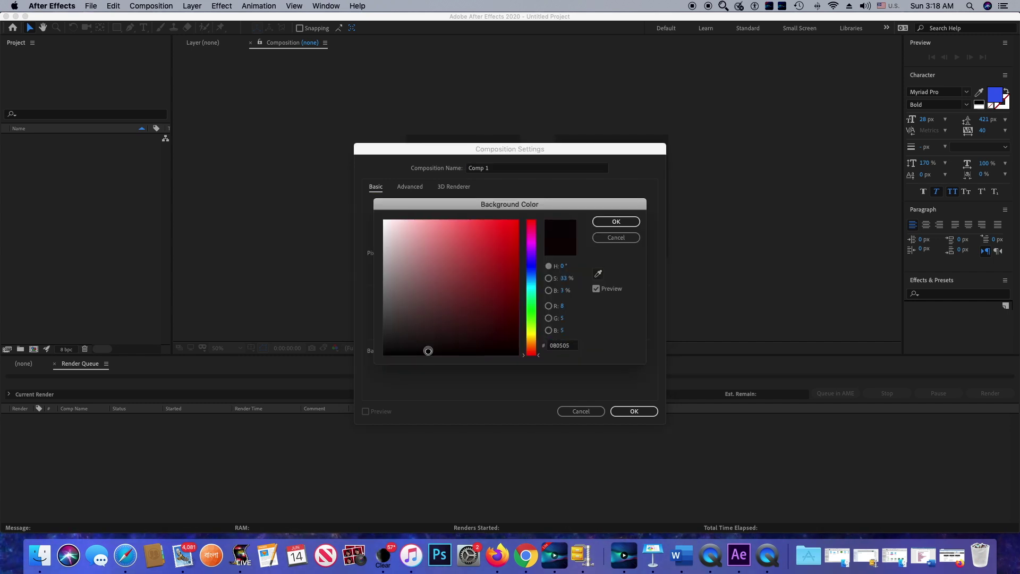
pyautogui.click(617, 222)
pyautogui.click(640, 416)
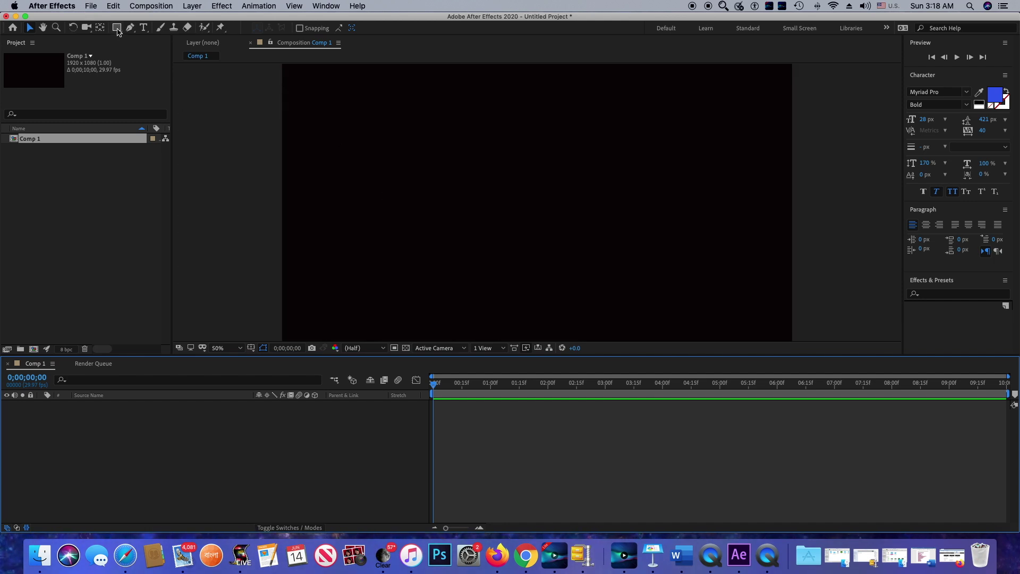
# Draw a pale pink rectangle bar across the lower-left of the frame with the Rectangle tool
pyautogui.click(116, 27)
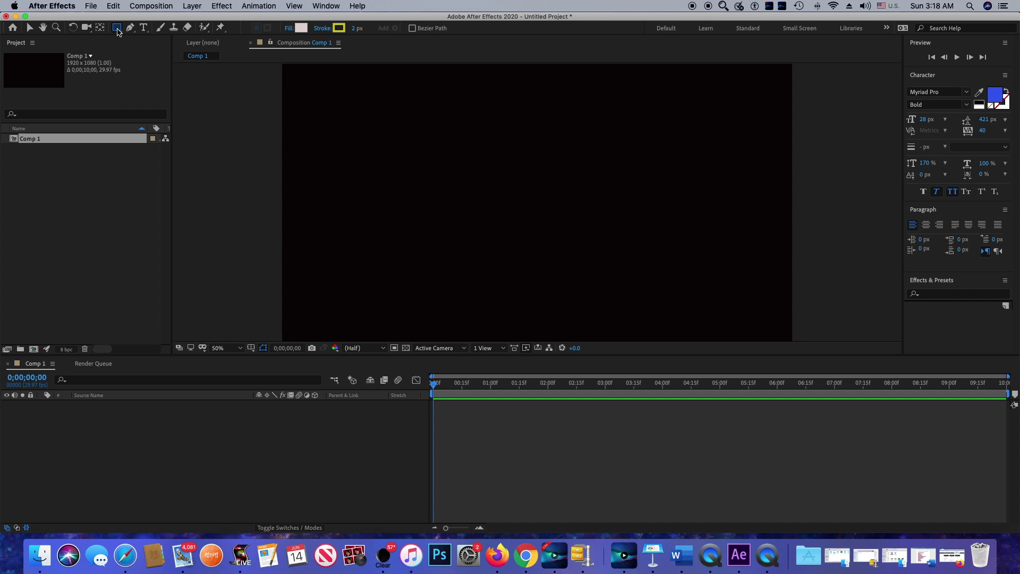
pyautogui.moveTo(287, 270)
pyautogui.mouseDown()
pyautogui.moveTo(355, 294)
pyautogui.moveTo(401, 291)
pyautogui.moveTo(479, 312)
pyautogui.mouseUp()
pyautogui.press('v')
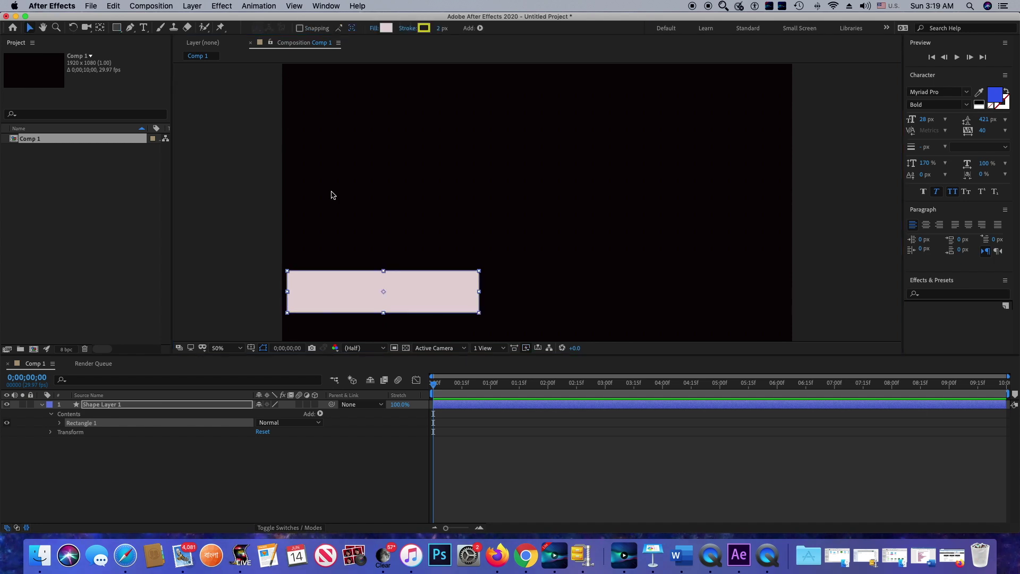
# Import the image file twitter (1).png into the project
pyautogui.click(91, 6)
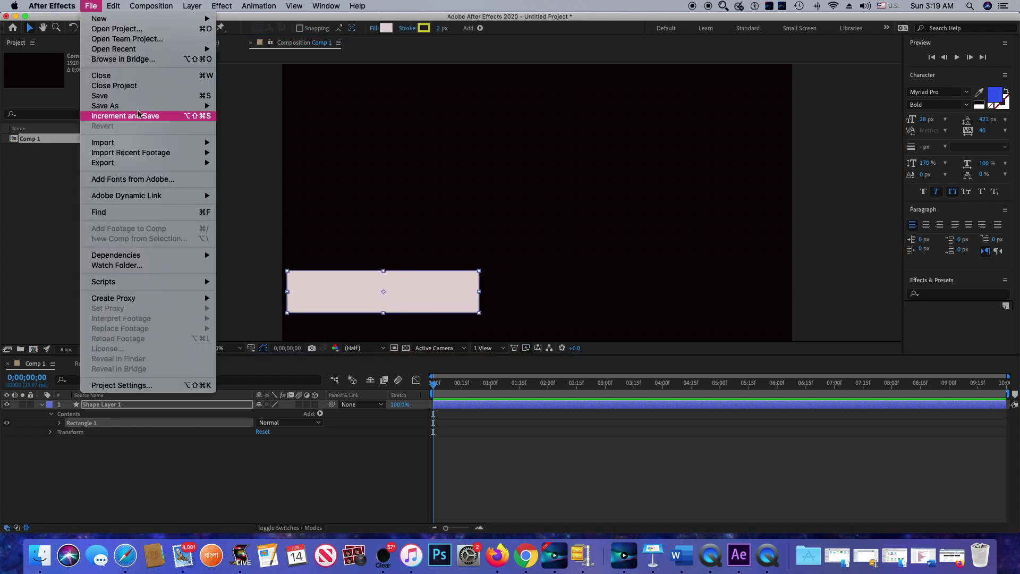
pyautogui.moveTo(147, 144)
pyautogui.click(246, 144)
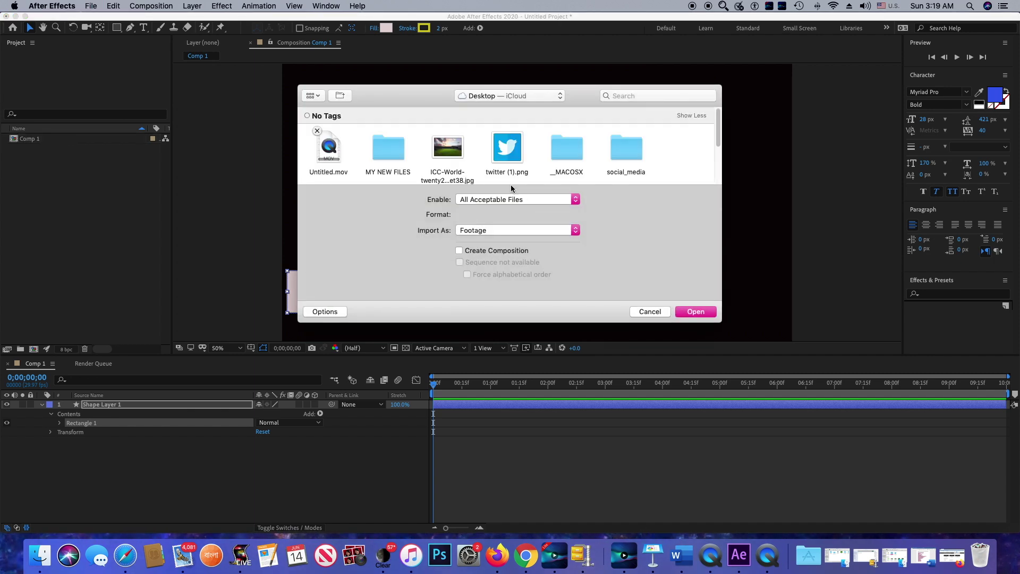
pyautogui.click(502, 154)
pyautogui.doubleClick(502, 154)
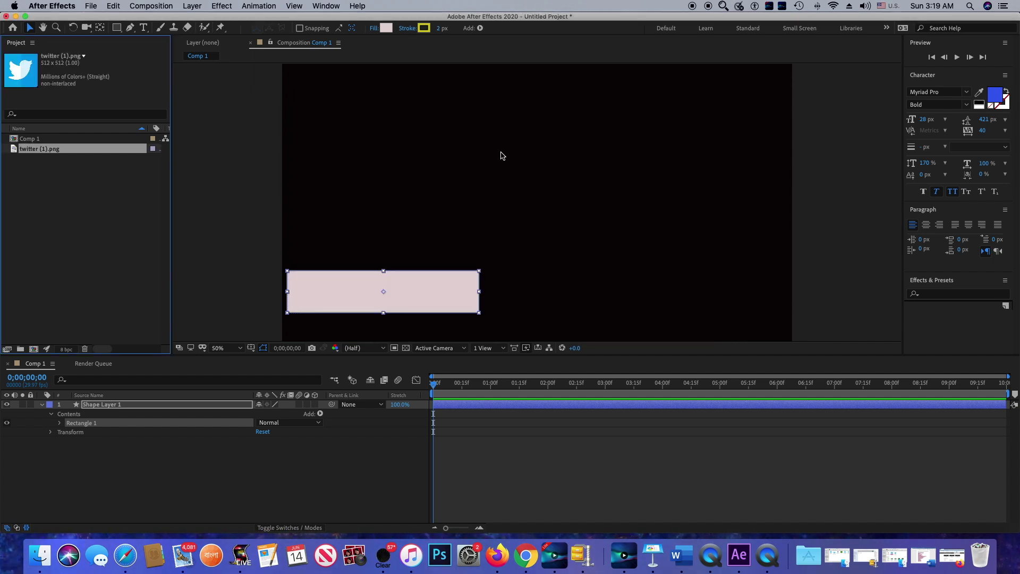
# Place the Twitter logo in the comp, scaled down over the bar's left end
pyautogui.moveTo(19, 76); pyautogui.dragTo(347, 247)
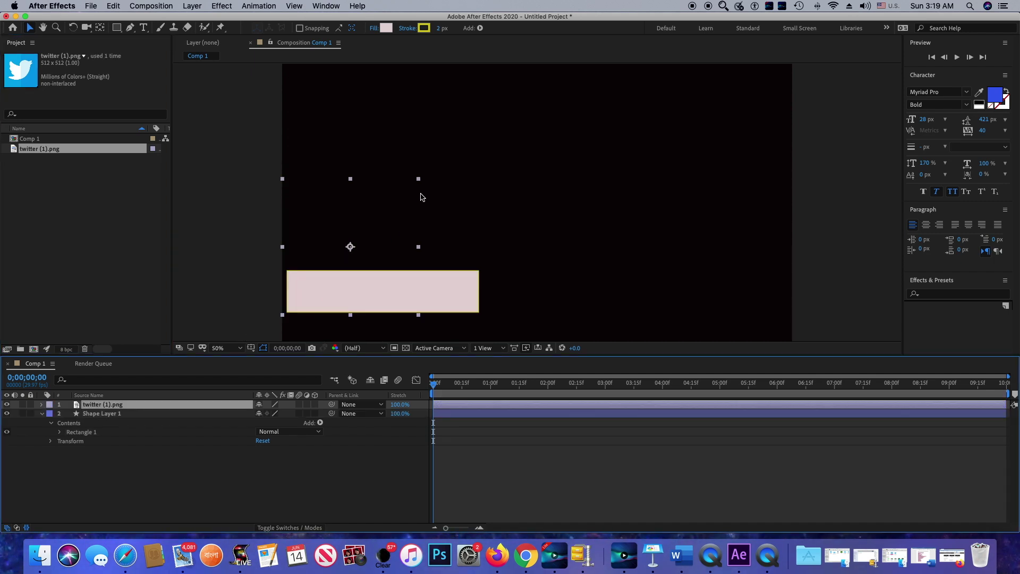
pyautogui.moveTo(419, 180); pyautogui.dragTo(317, 282)
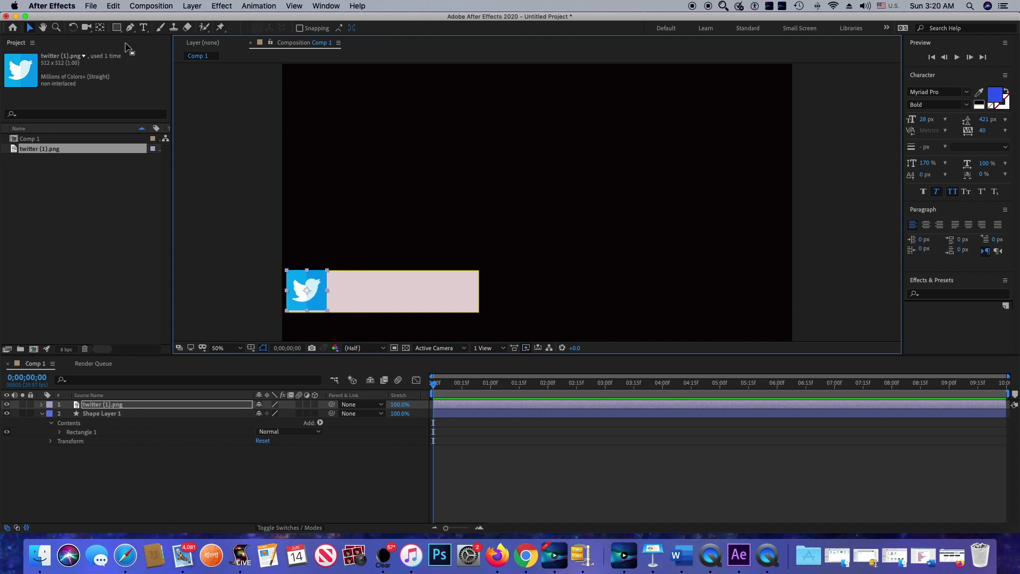
pyautogui.click(144, 28)
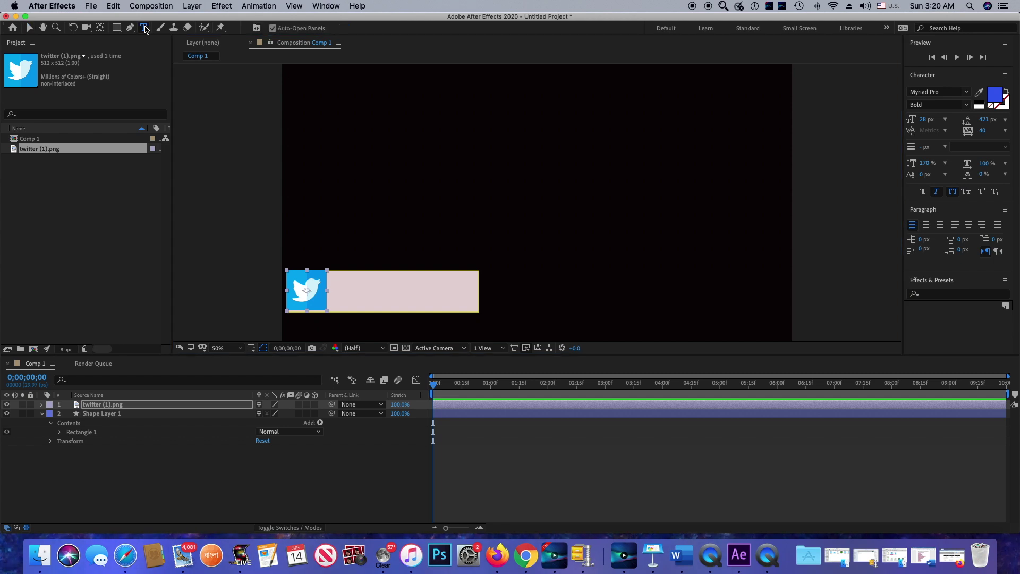
# Type the headline 'Follow me on twitter' and move it into the bar beside the logo
pyautogui.click(343, 270)
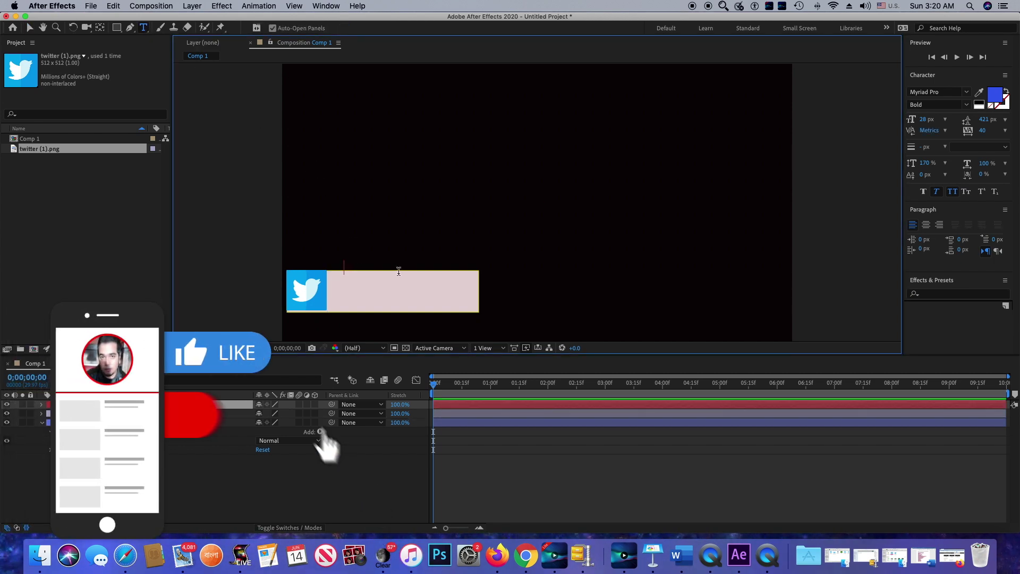
pyautogui.write('F')
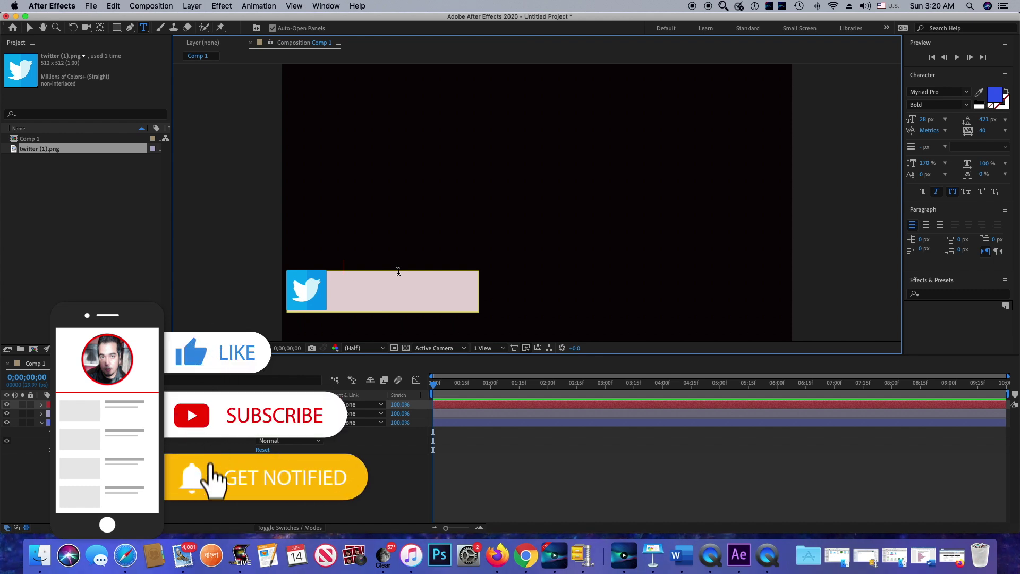
pyautogui.write('ollow me on')
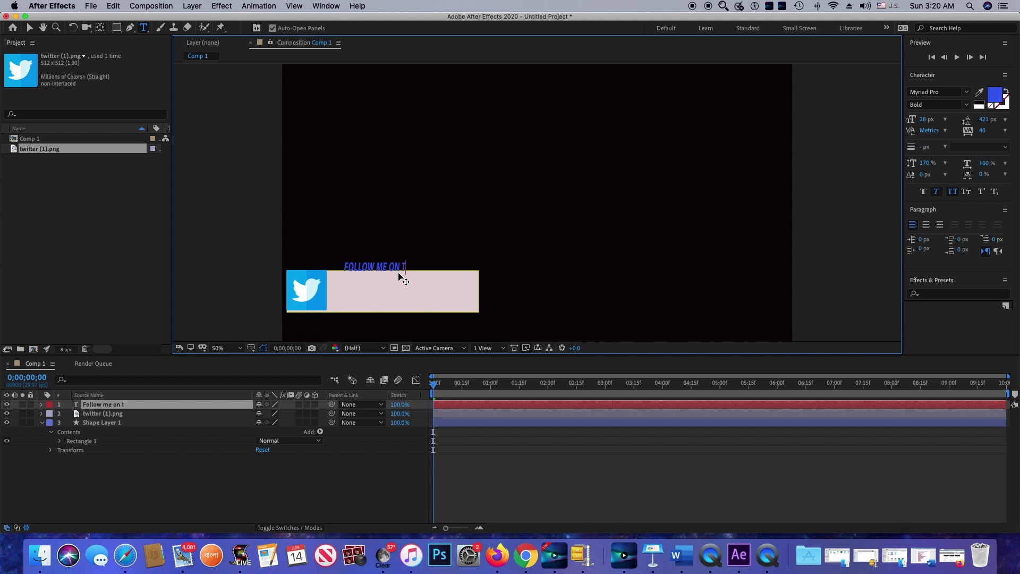
pyautogui.write('tter')
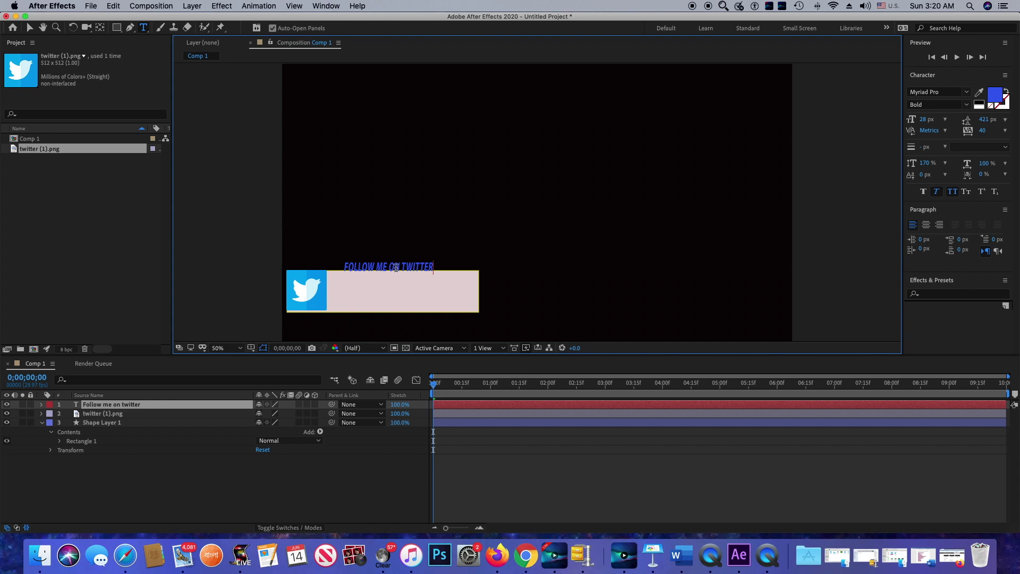
pyautogui.press('Escape')
pyautogui.press('v')
pyautogui.moveTo(374, 273); pyautogui.dragTo(367, 277)
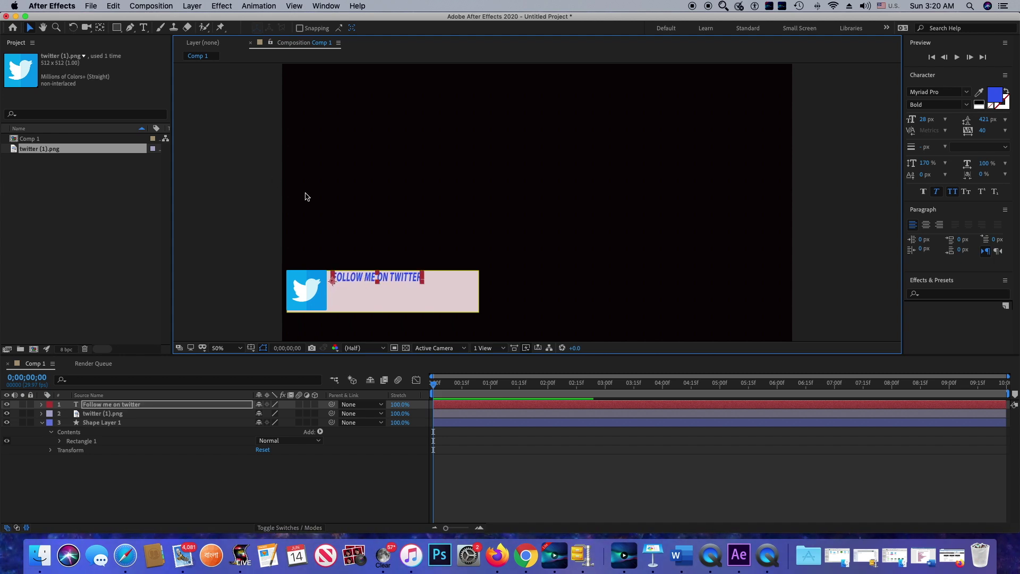
# Add a text layer with the Twitter account handle and position it beneath the headline
pyautogui.click(31, 29)
pyautogui.click(143, 27)
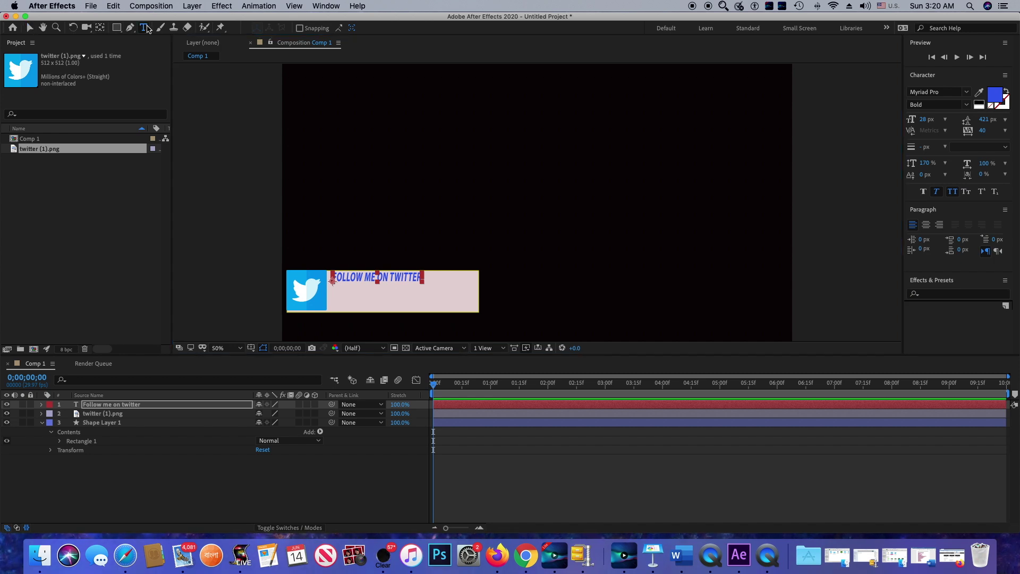
pyautogui.click(333, 292)
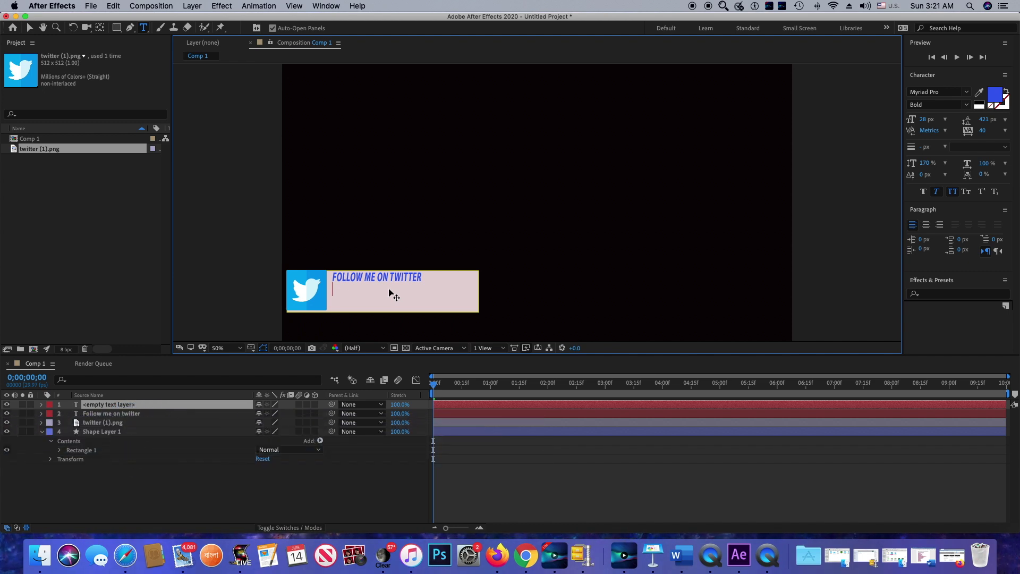
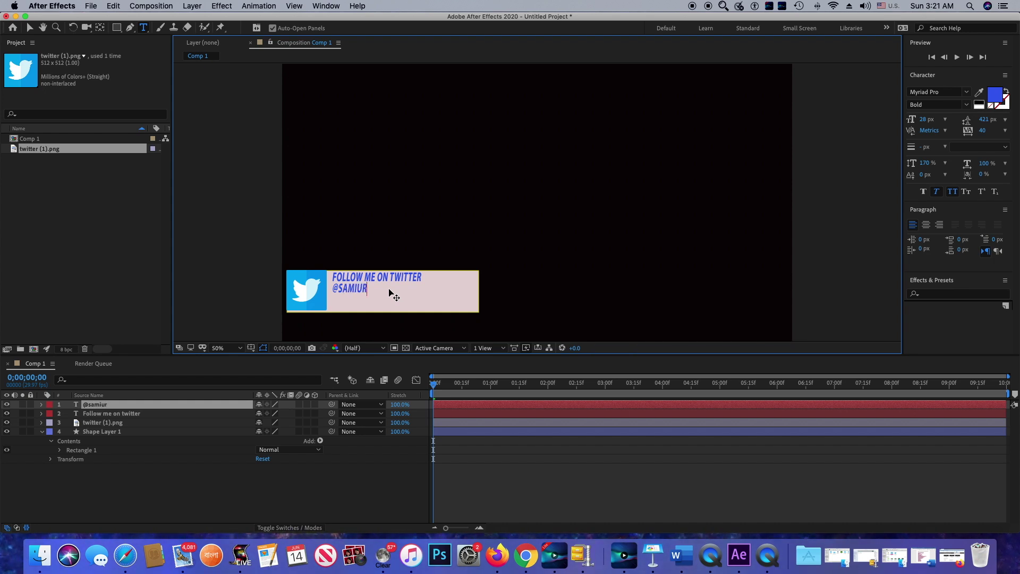
pyautogui.press('Escape')
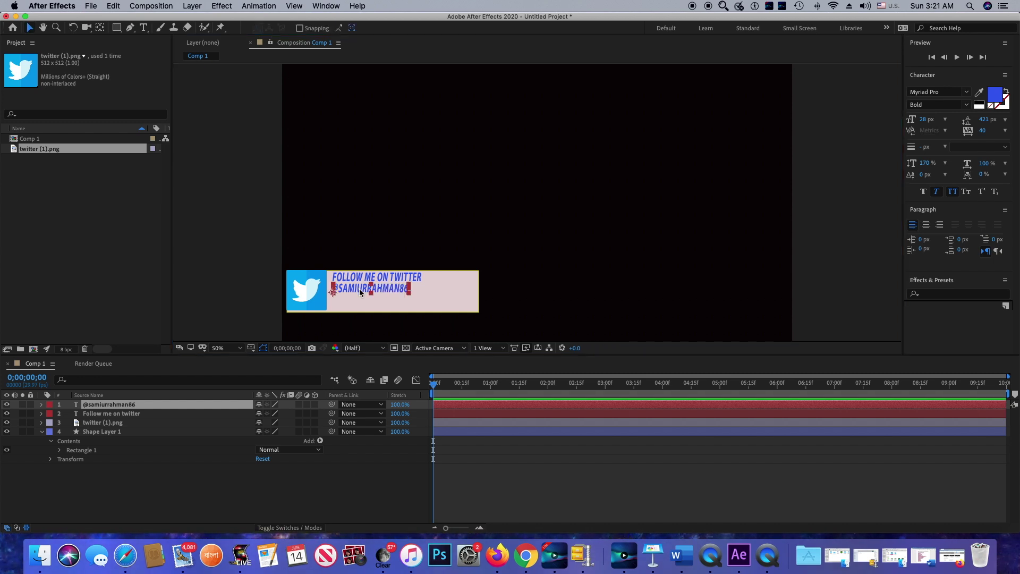
pyautogui.moveTo(362, 293); pyautogui.dragTo(361, 298)
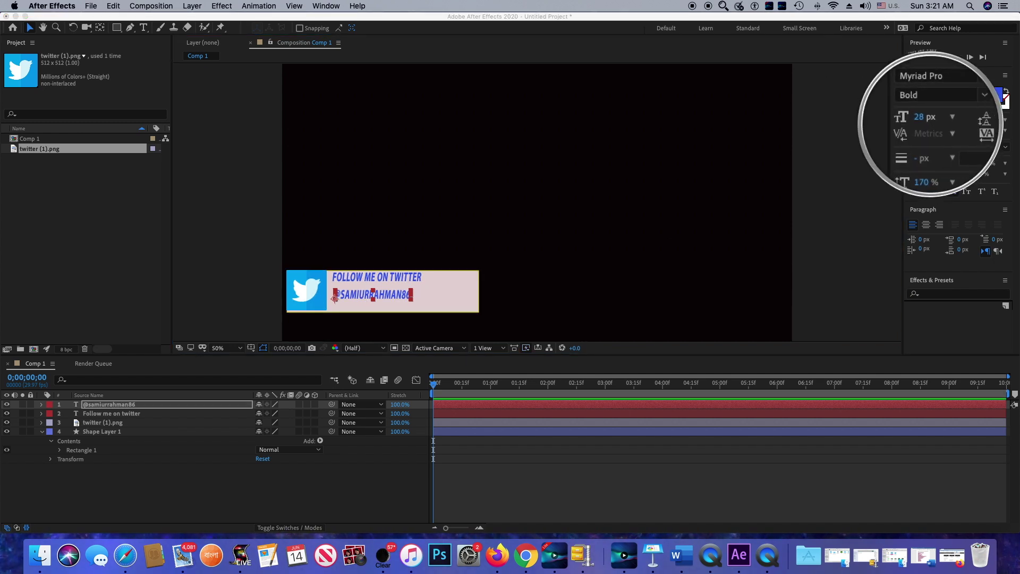
# Set the handle text's font size to 37 px, then deselect it
pyautogui.click(363, 295)
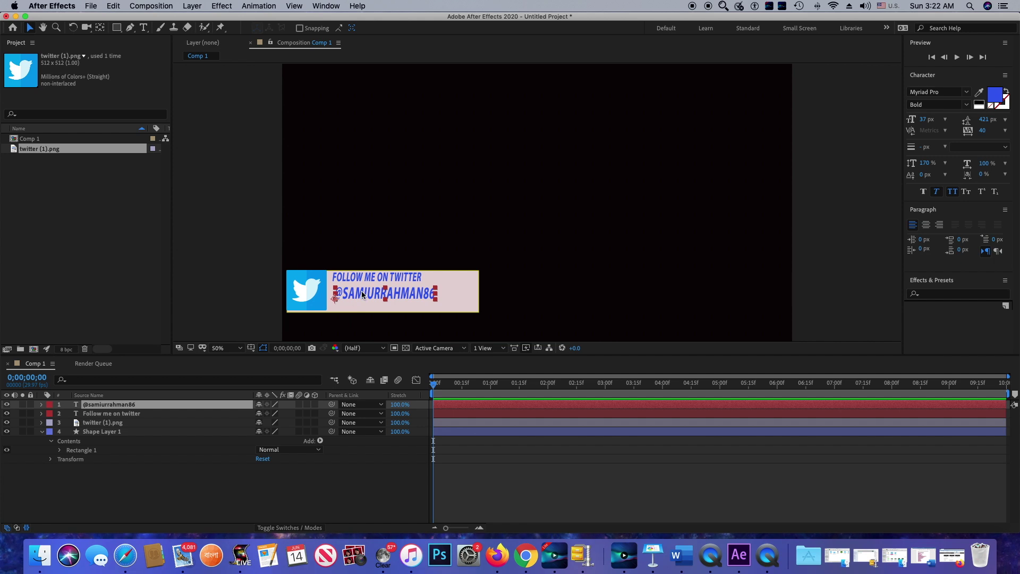
pyautogui.click(467, 320)
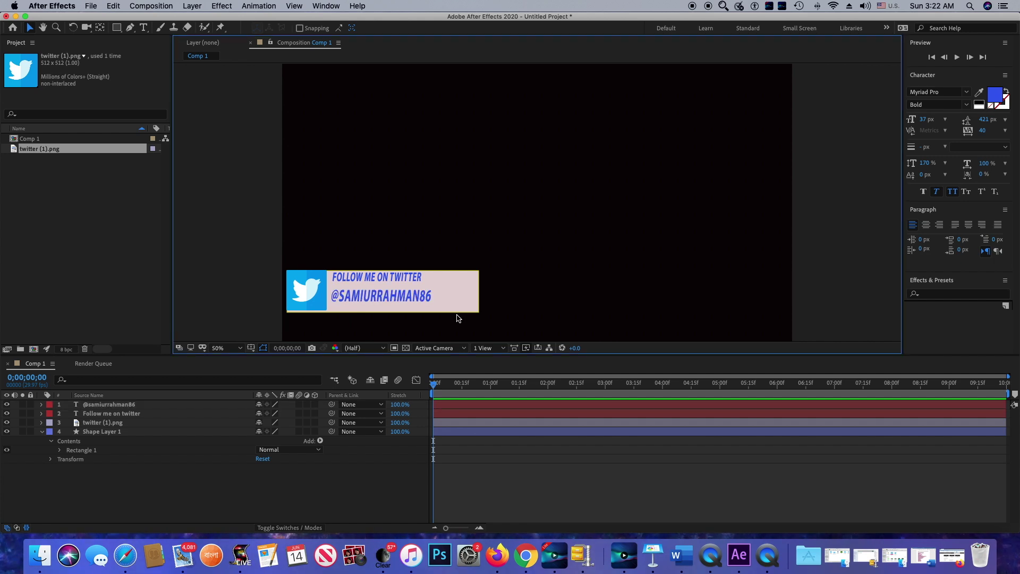
pyautogui.press('super+alt+8')
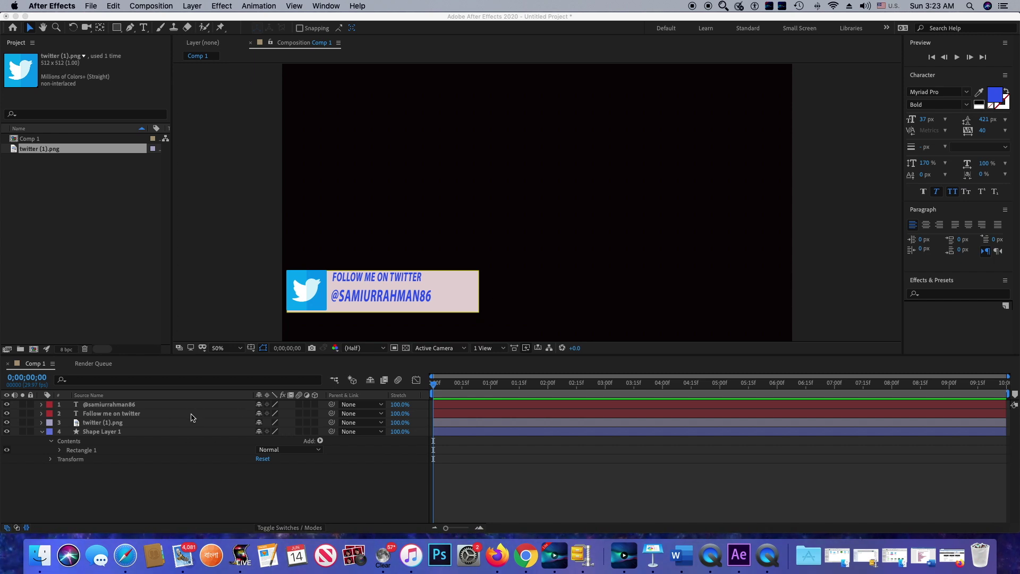
# Parent the handle and headline text layers to Shape Layer 1, then nudge the banner slightly lower
pyautogui.click(112, 436)
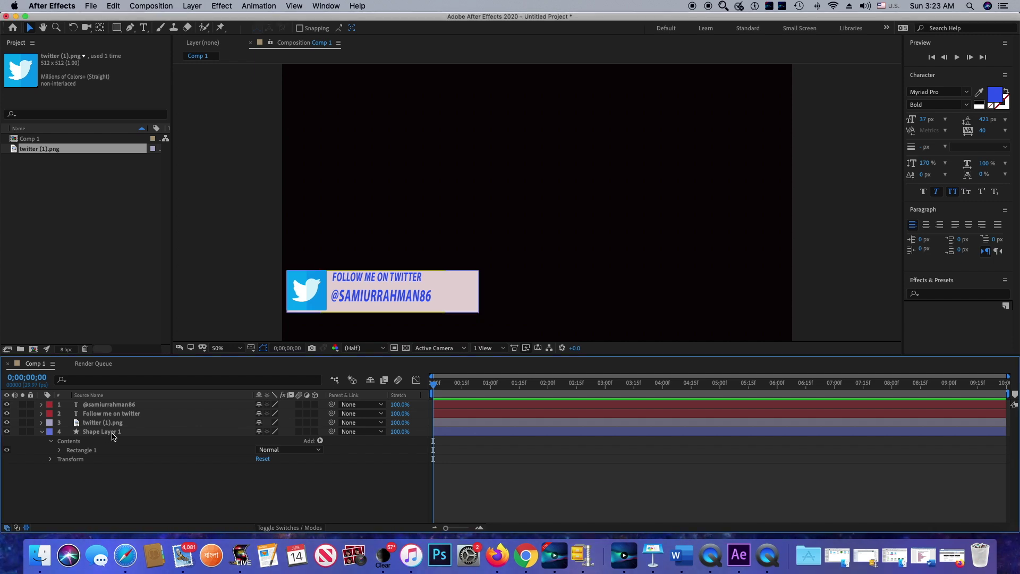
pyautogui.click(112, 433)
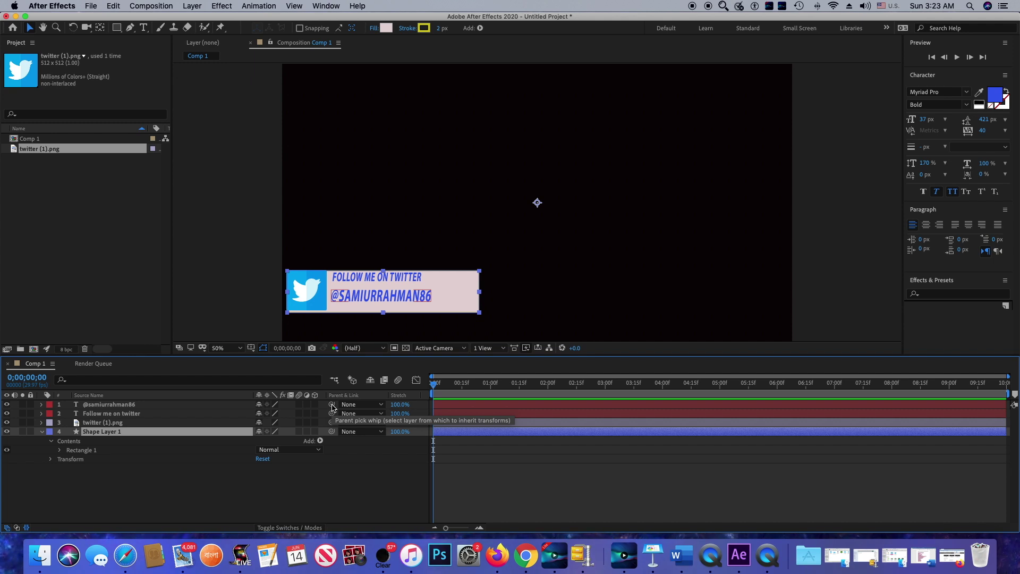
pyautogui.moveTo(332, 407); pyautogui.dragTo(237, 432)
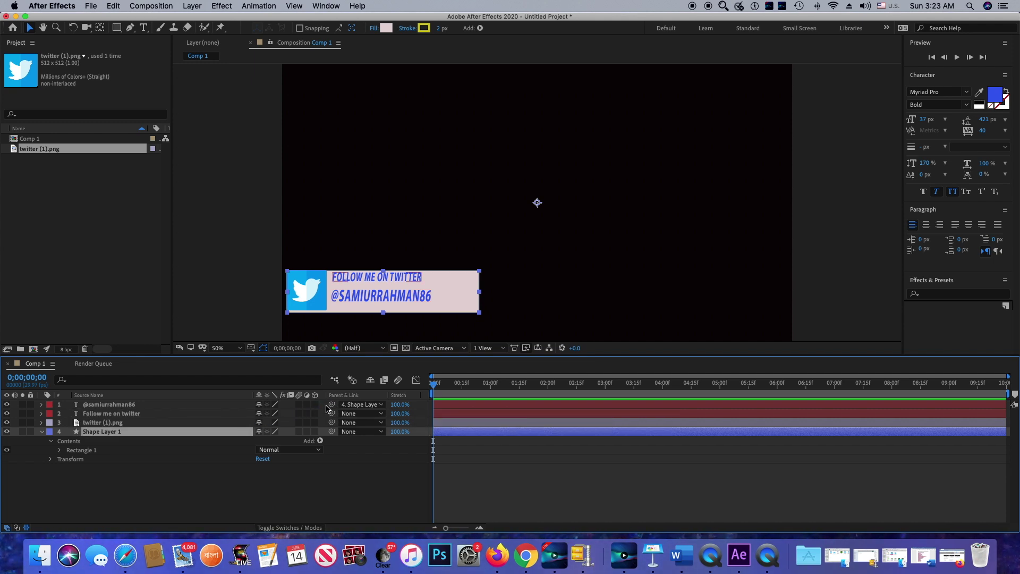
pyautogui.moveTo(331, 413); pyautogui.dragTo(255, 432)
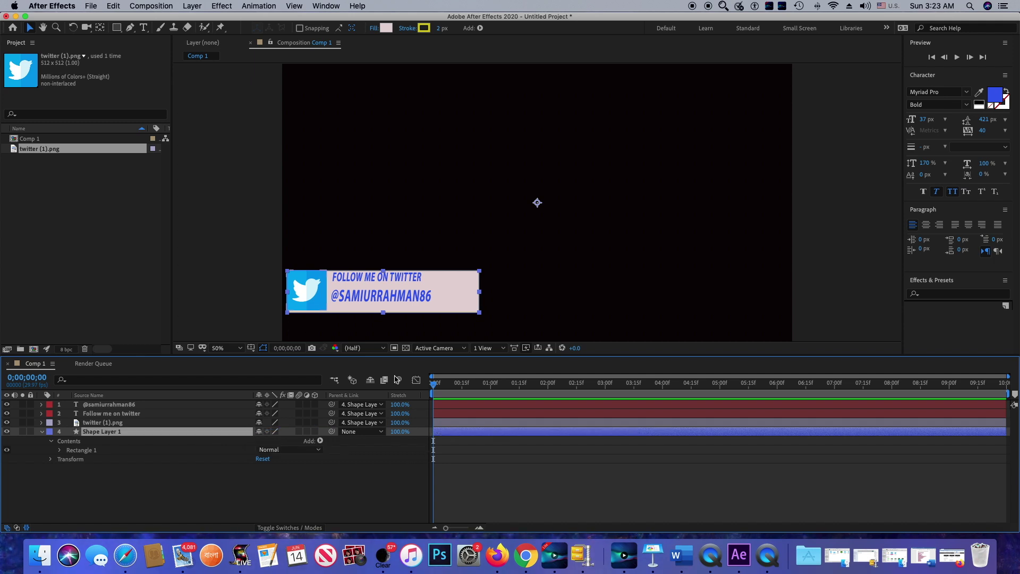
pyautogui.moveTo(436, 308); pyautogui.dragTo(436, 311)
pyautogui.click(482, 335)
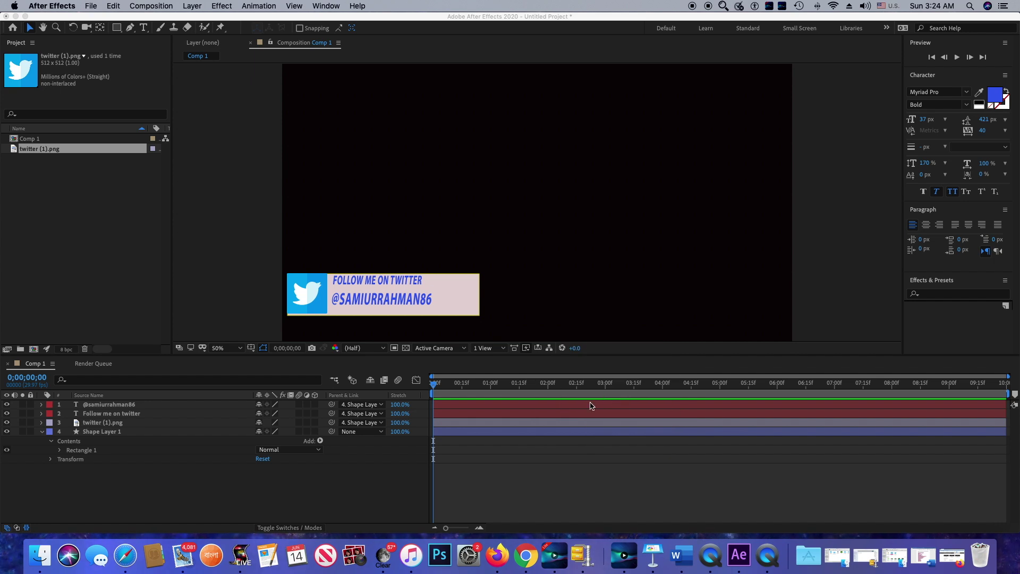
# Keyframe Shape Layer 1's Position at 3 s (962,552) and off-screen left at 0 s (154,558)
pyautogui.click(434, 389)
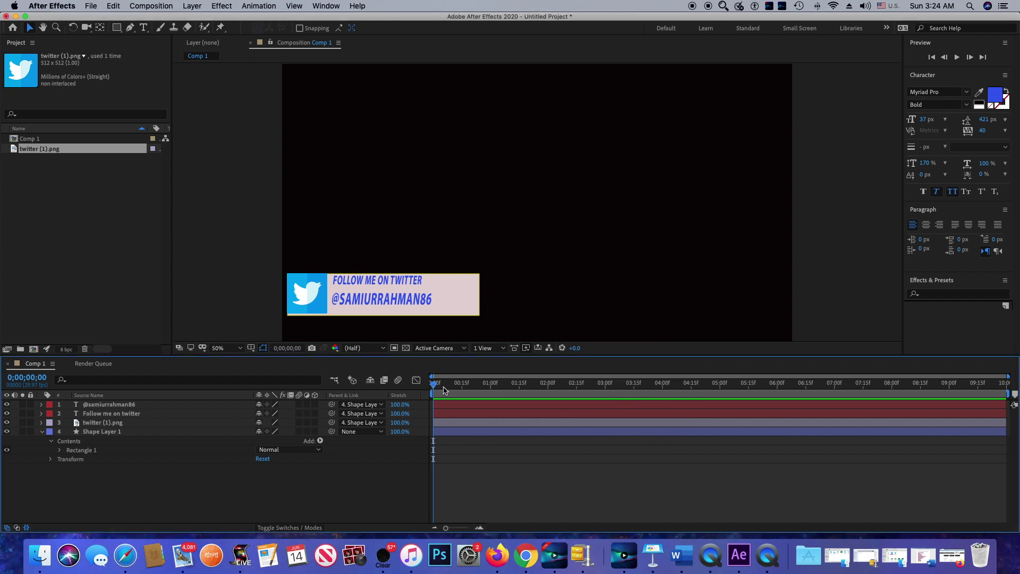
pyautogui.moveTo(434, 388); pyautogui.dragTo(494, 391)
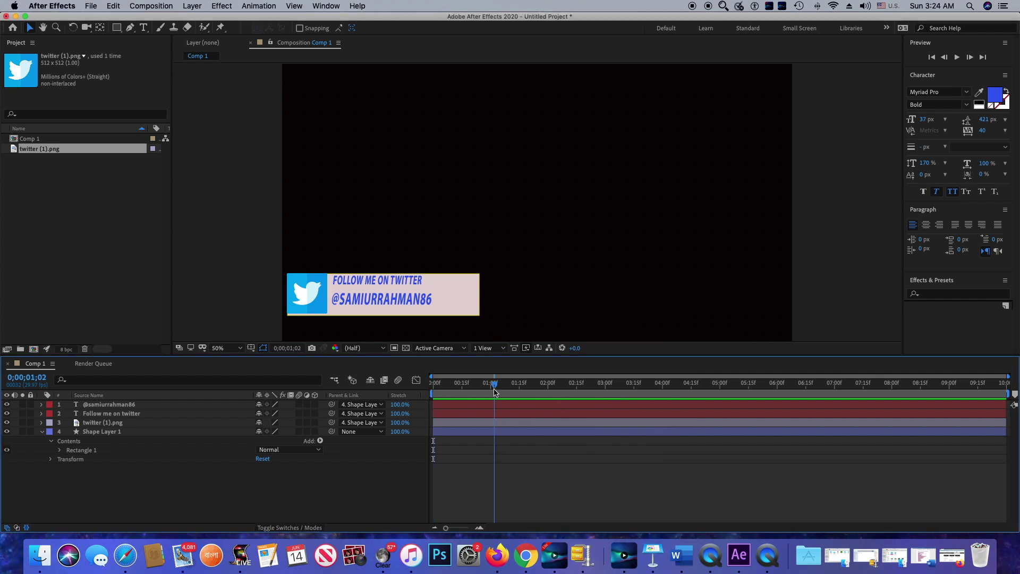
pyautogui.moveTo(494, 392); pyautogui.dragTo(607, 402)
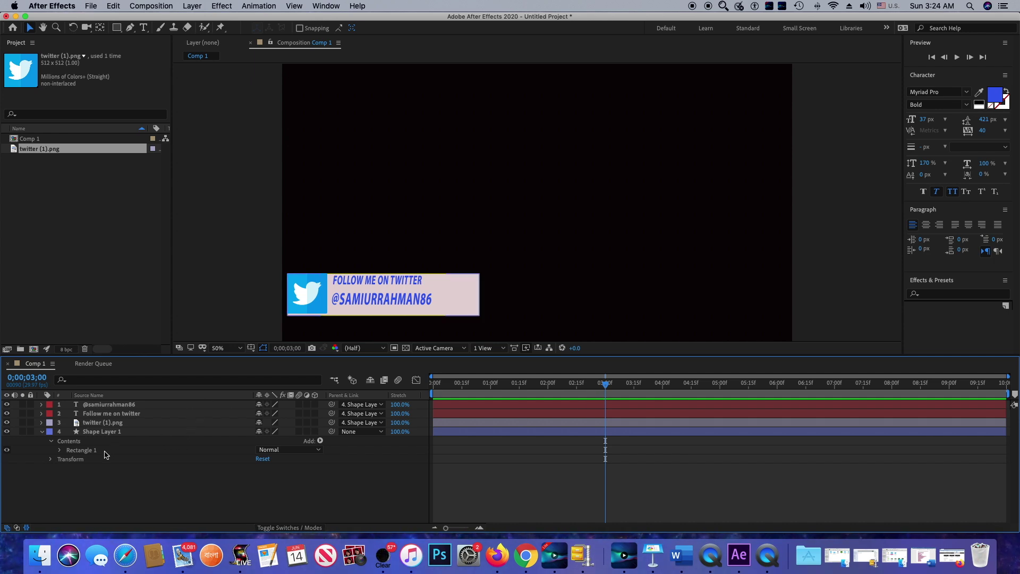
pyautogui.click(104, 433)
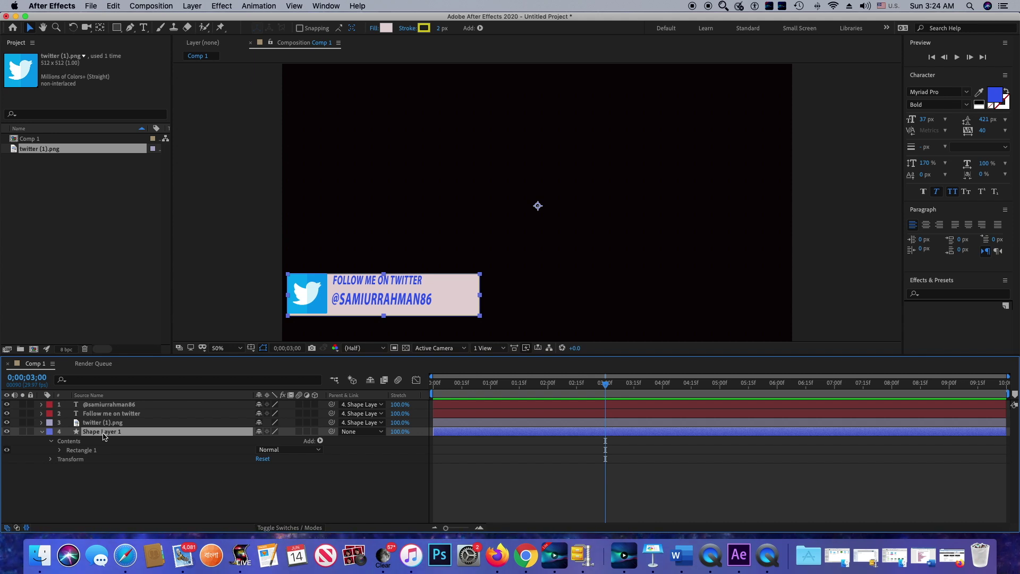
pyautogui.press('p')
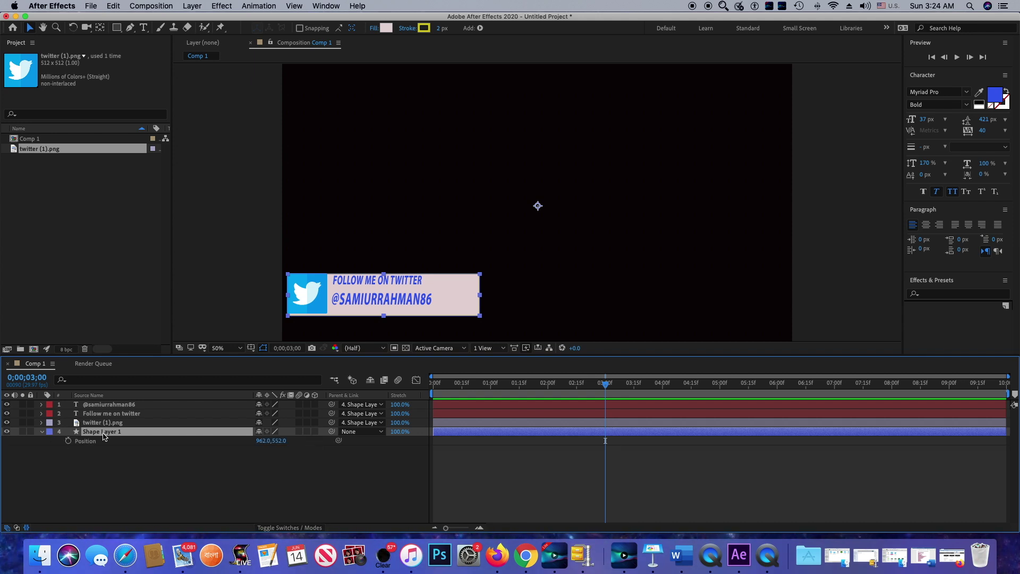
pyautogui.hotkey('alt', 'shift', 'p')
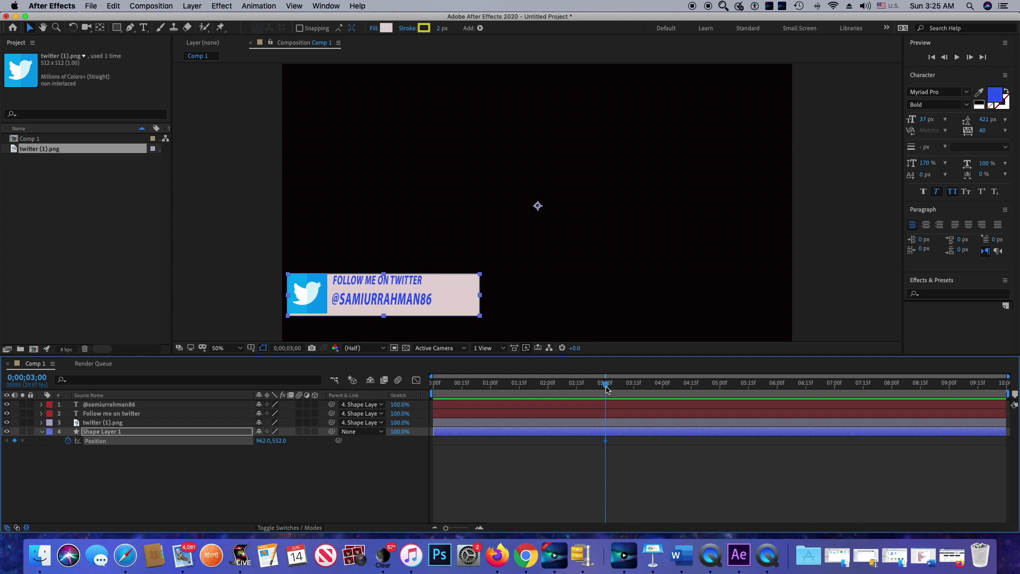
pyautogui.moveTo(607, 390); pyautogui.dragTo(433, 388)
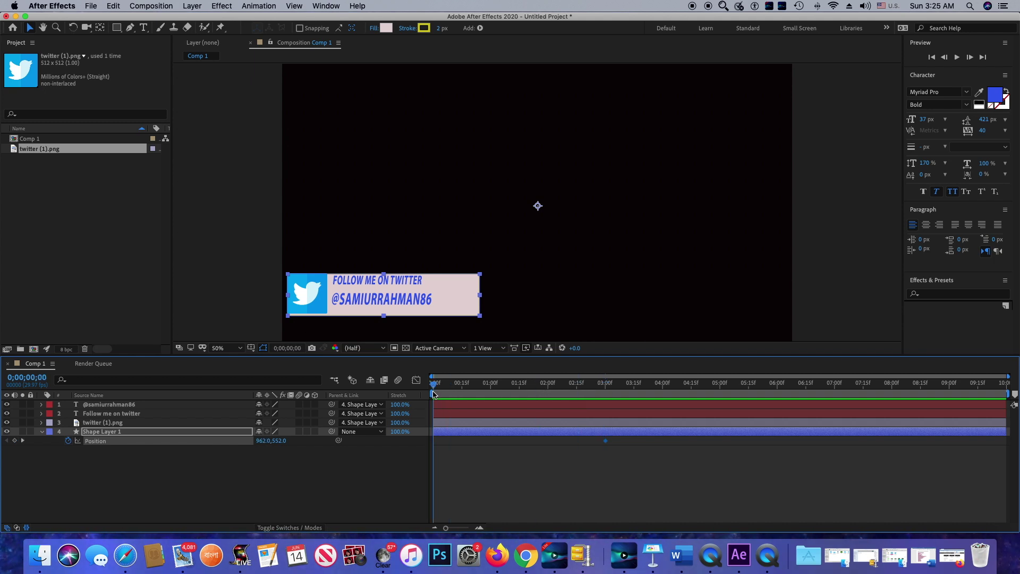
pyautogui.moveTo(458, 302); pyautogui.dragTo(217, 300)
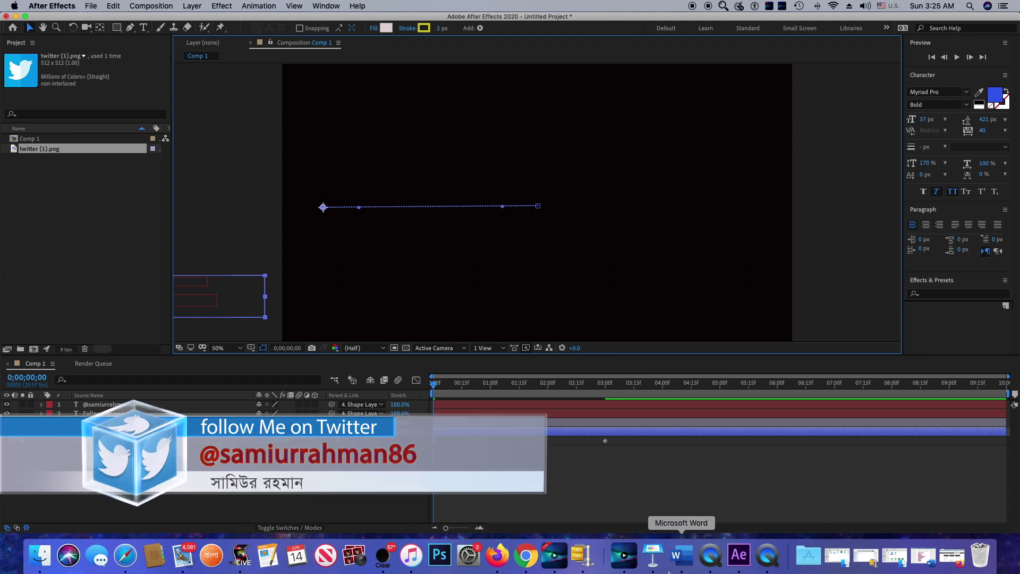
# Move the end Position keyframe from 3 s to just under 1 s and preview the faster slide
pyautogui.press('space')
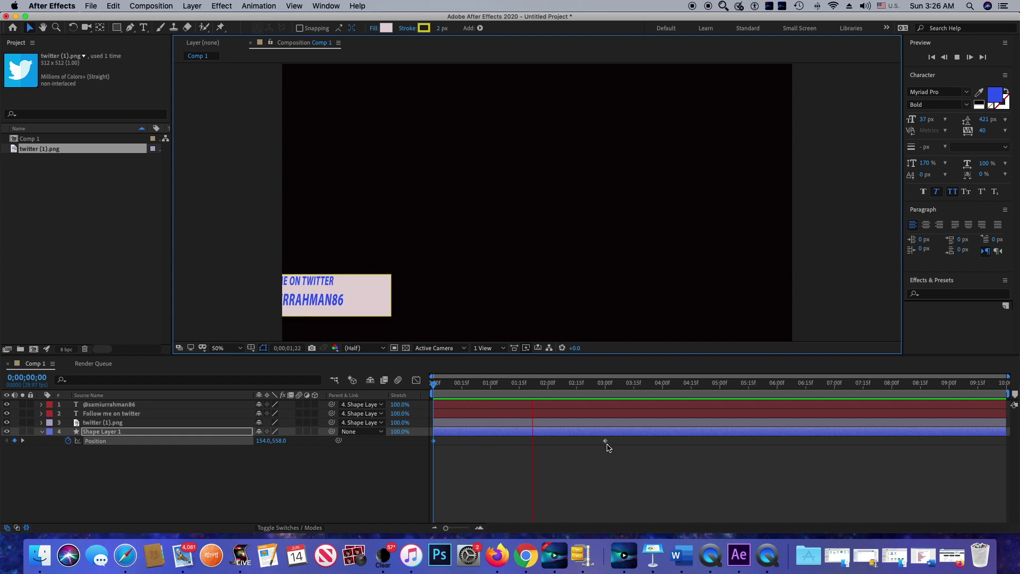
pyautogui.moveTo(607, 443)
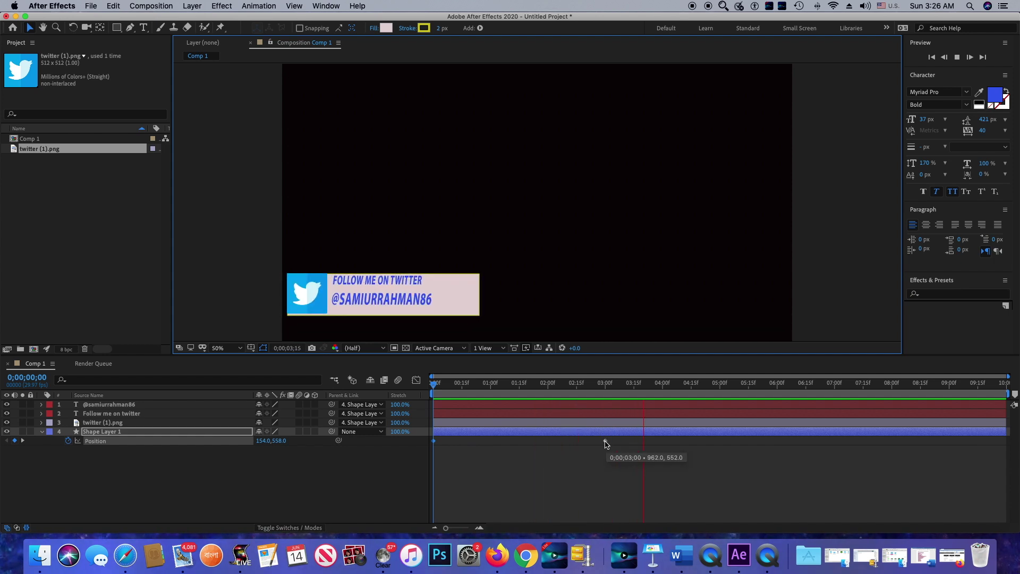
pyautogui.moveTo(532, 445); pyautogui.dragTo(476, 445)
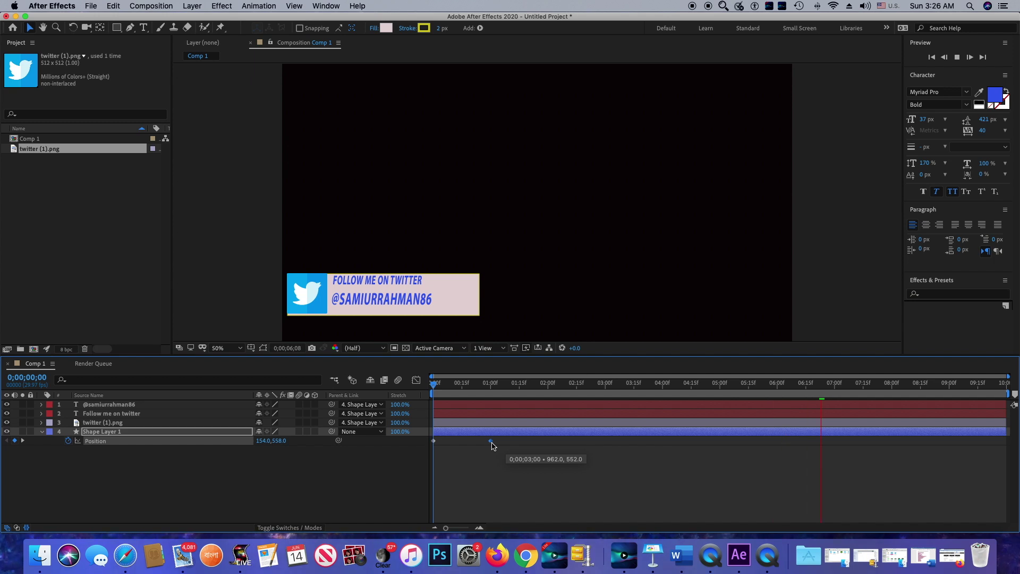
pyautogui.moveTo(476, 445); pyautogui.dragTo(471, 444)
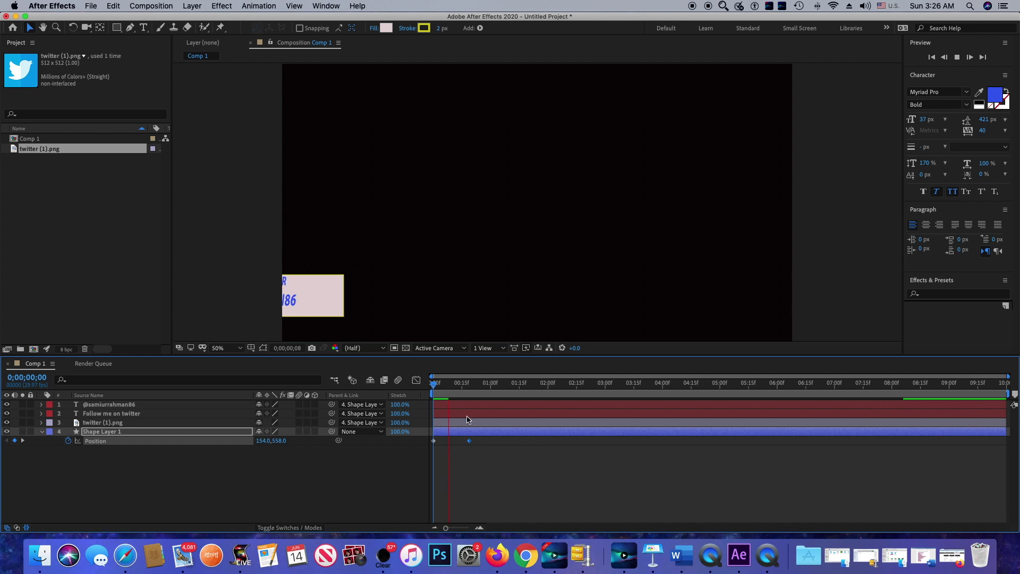
pyautogui.click(432, 390)
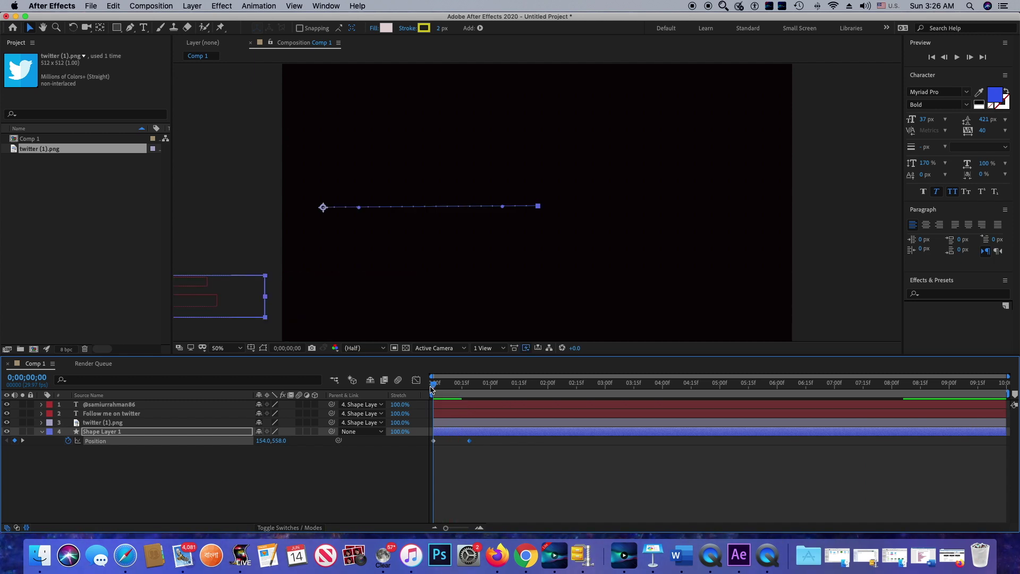
pyautogui.press('space')
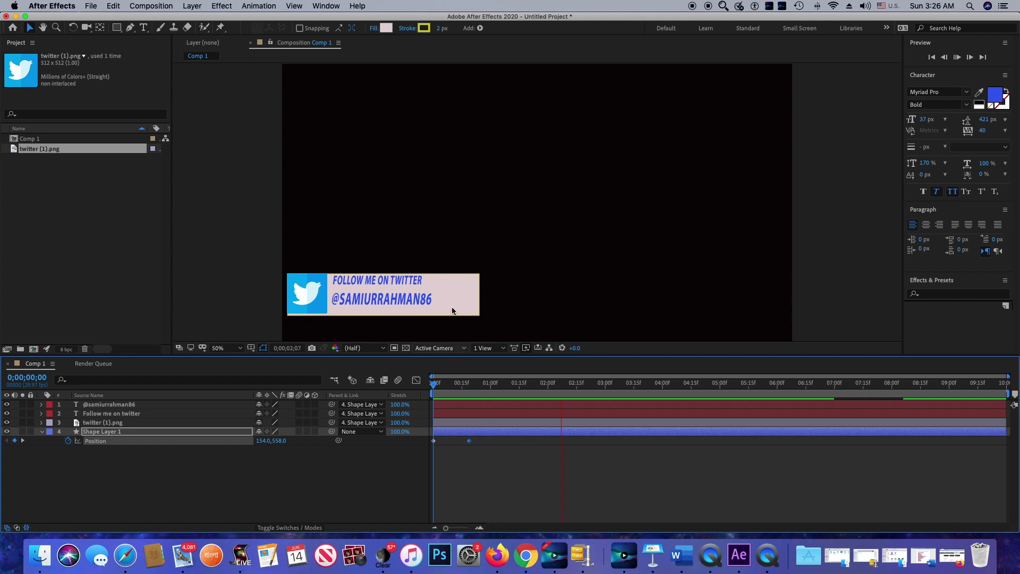
pyautogui.press('space')
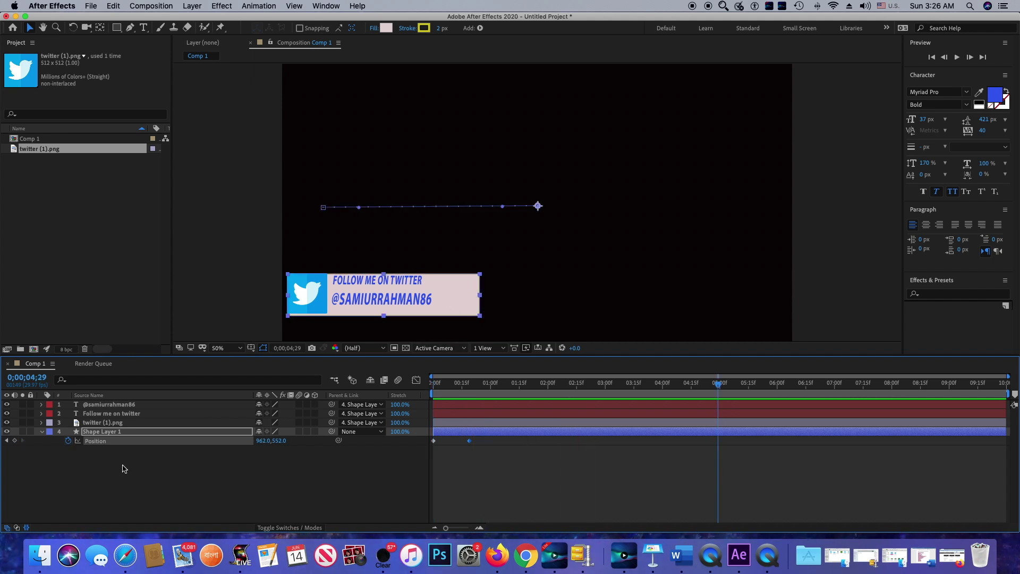
pyautogui.click(42, 431)
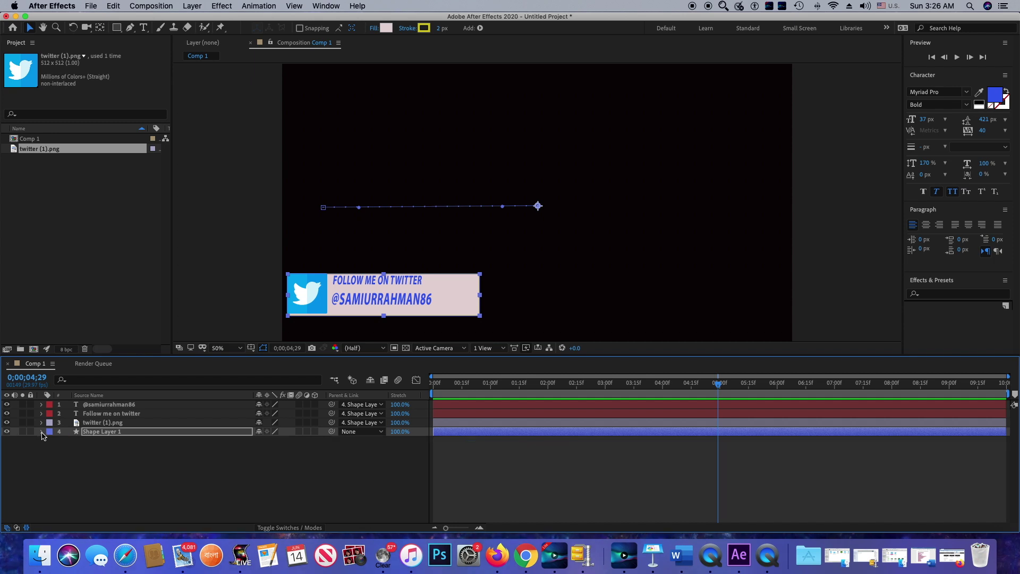
# Pre-compose all four banner layers into 'Lower third' with Move all attributes selected
pyautogui.moveTo(114, 444); pyautogui.dragTo(94, 402)
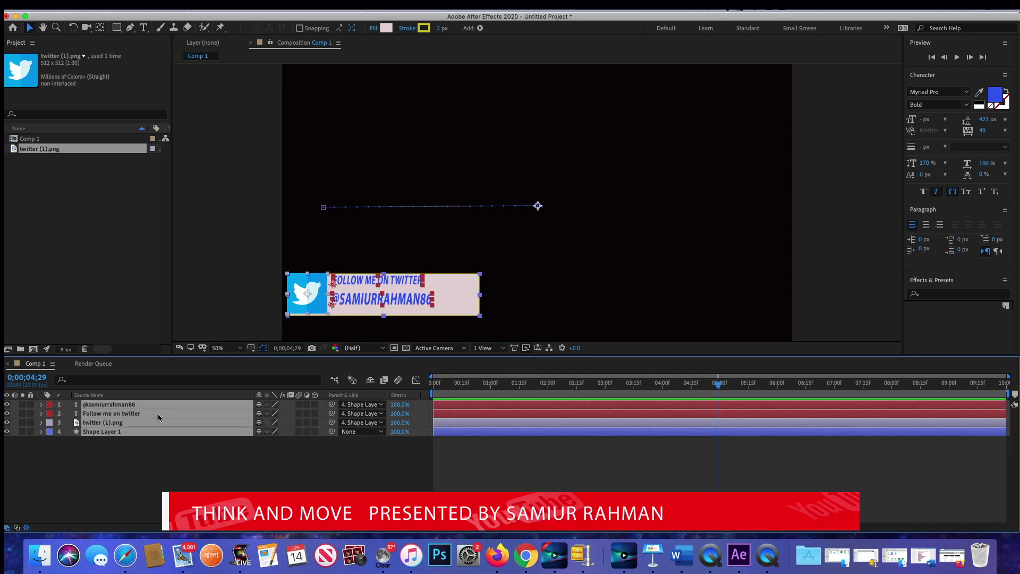
pyautogui.rightClick(158, 413)
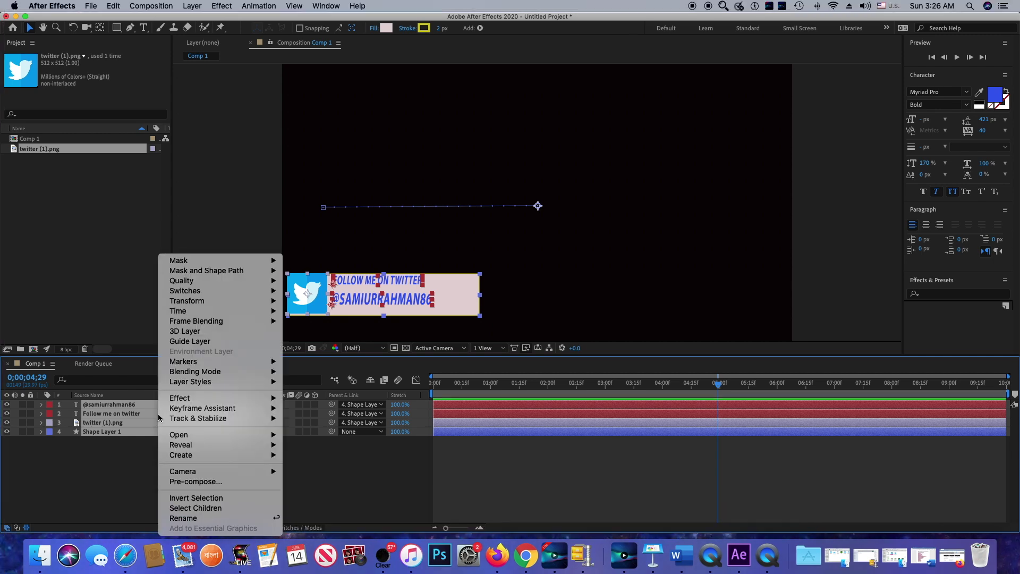
pyautogui.click(220, 481)
pyautogui.write('Lower third')
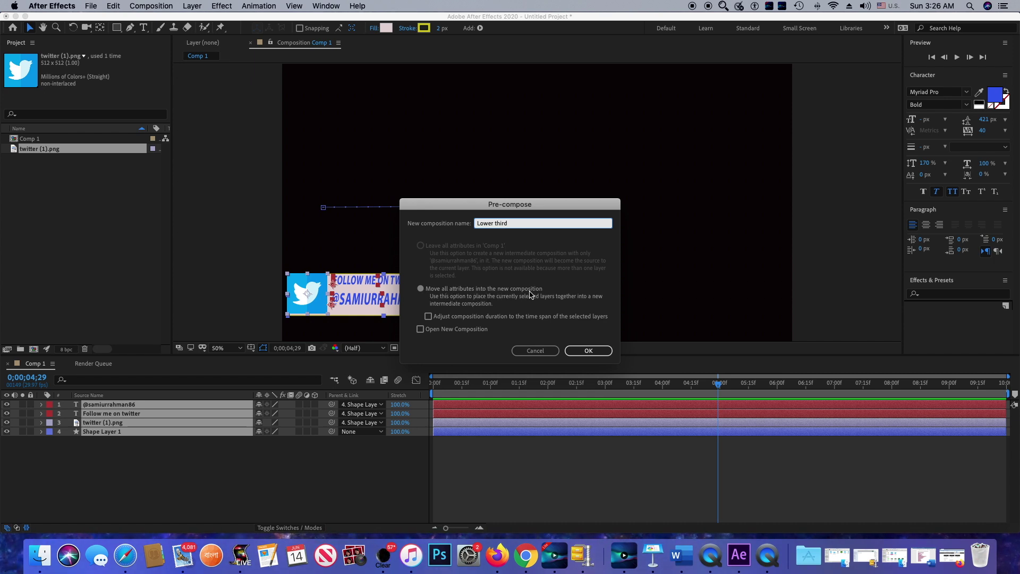
pyautogui.click(421, 289)
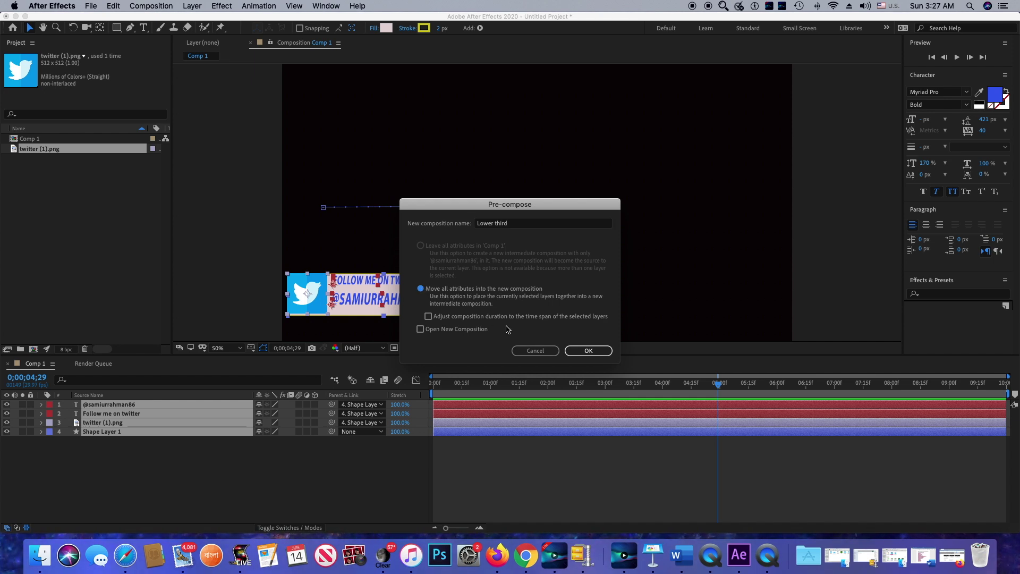
pyautogui.click(588, 351)
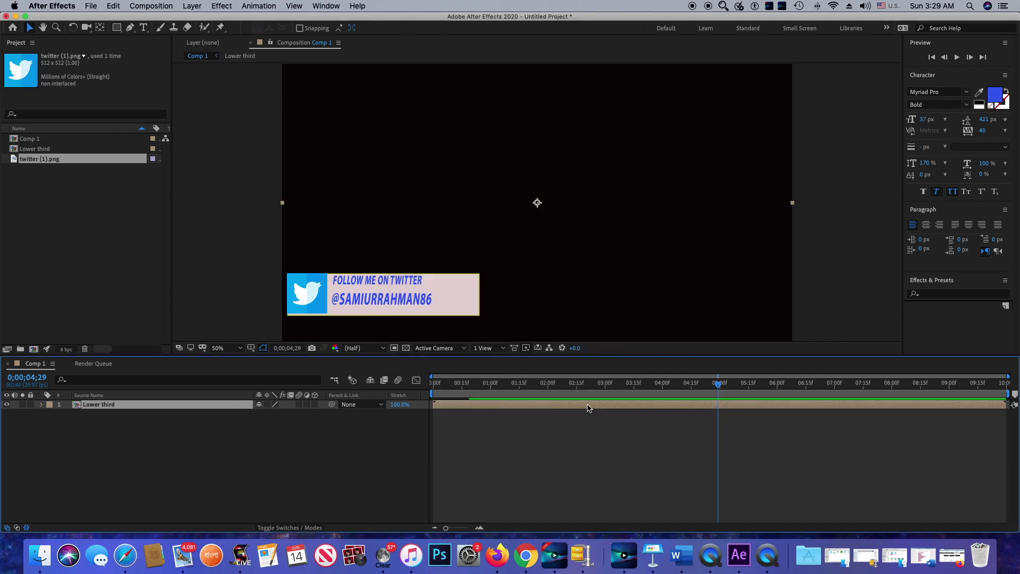
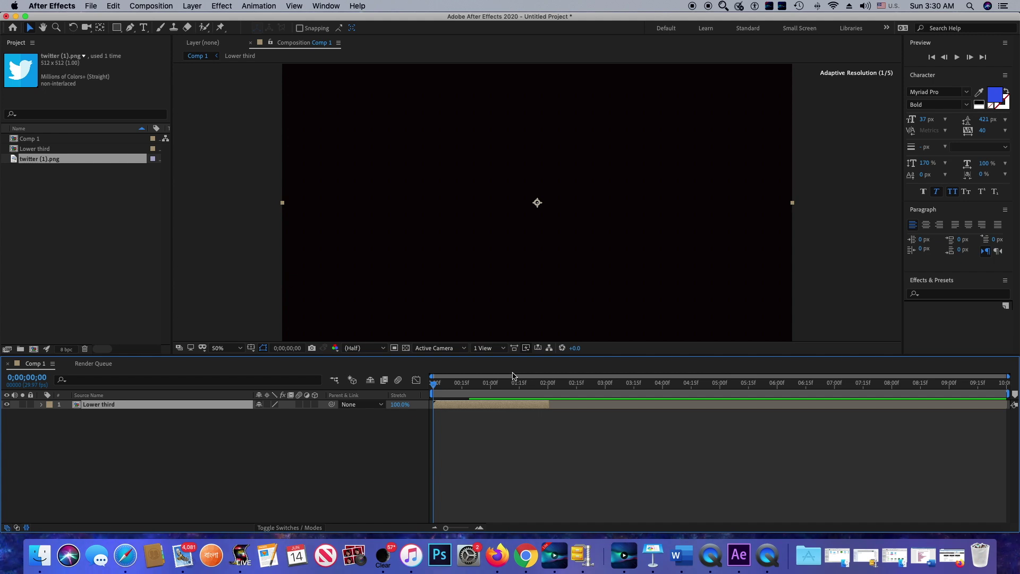
# Preview the slide-in, park the playhead near 1;22, and duplicate the Lower third layer
pyautogui.press('space')
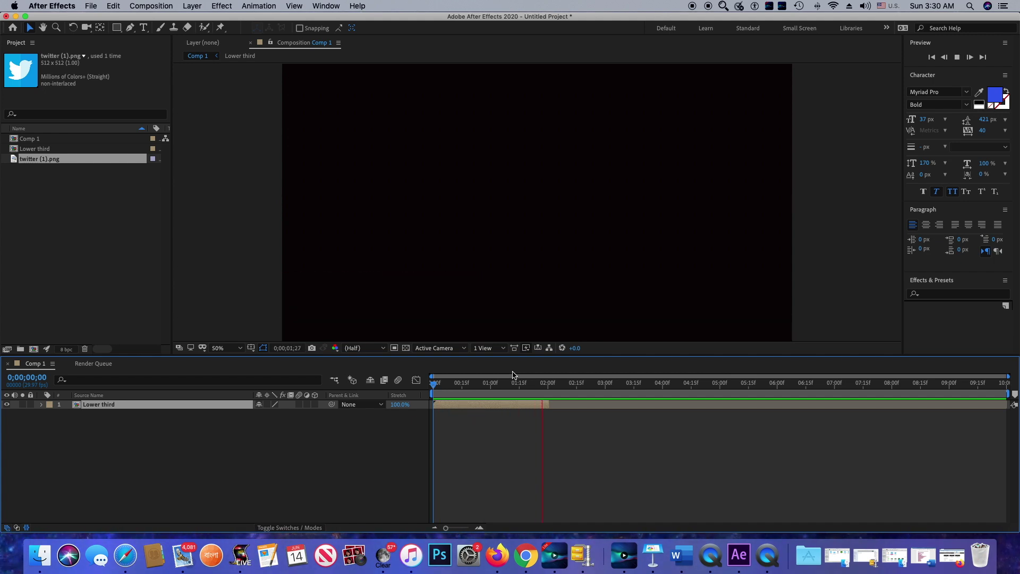
pyautogui.press('space')
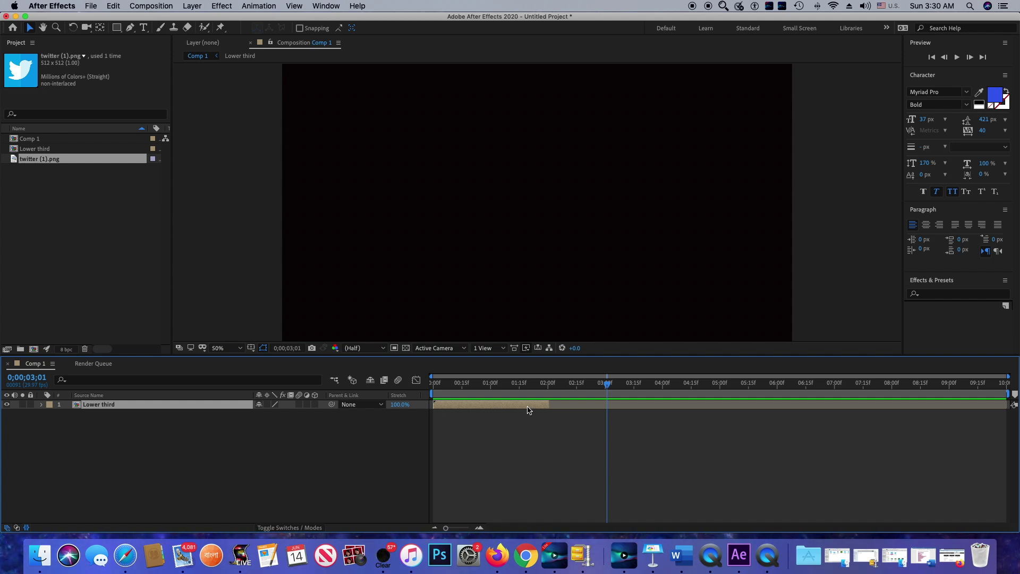
pyautogui.moveTo(609, 388); pyautogui.dragTo(545, 419)
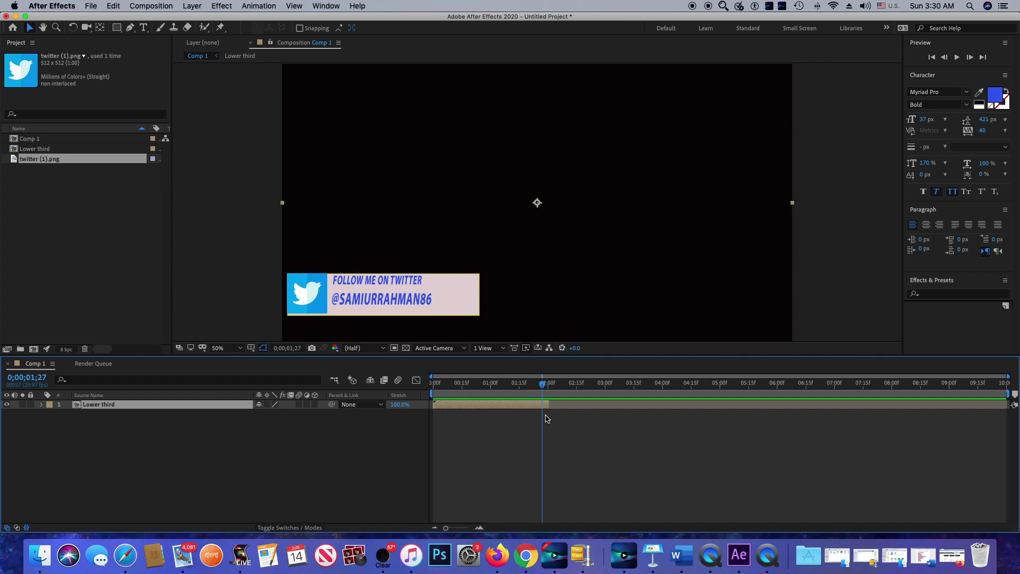
pyautogui.press('super+d')
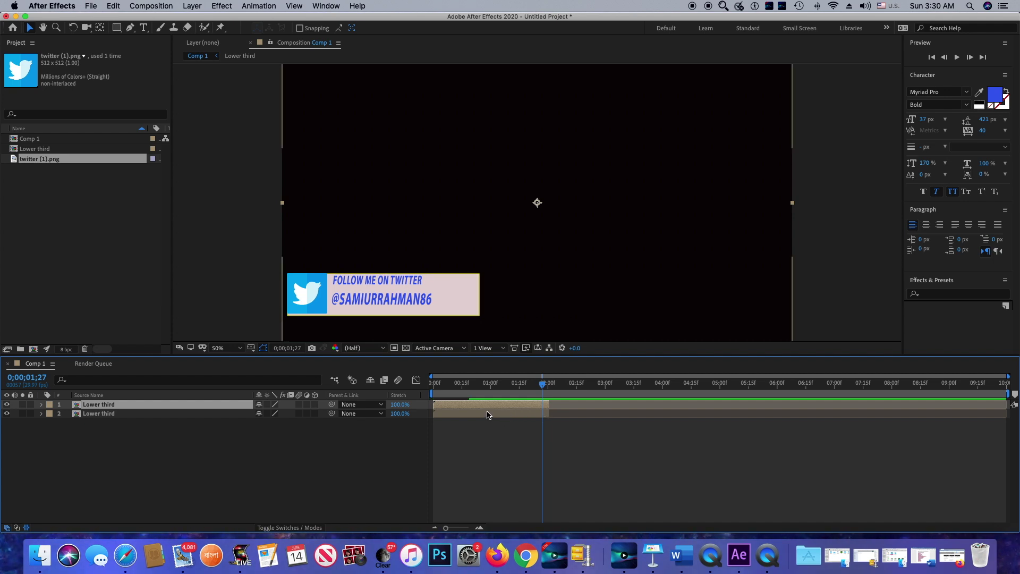
# Shift layer 2 (the duplicate Lower third) later in the timeline and apply Time-Reverse Layer
pyautogui.moveTo(487, 414); pyautogui.dragTo(566, 417)
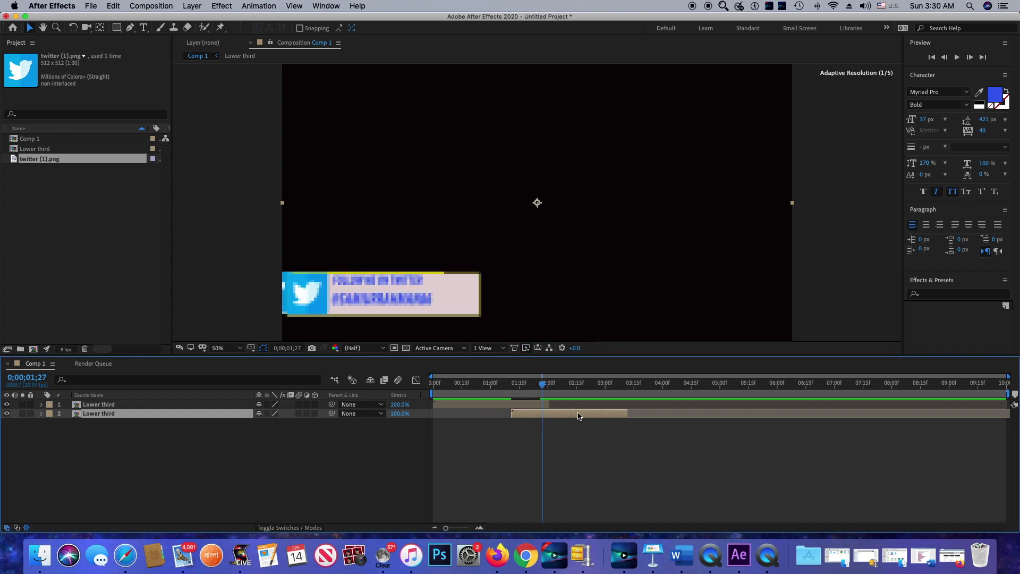
pyautogui.rightClick(578, 414)
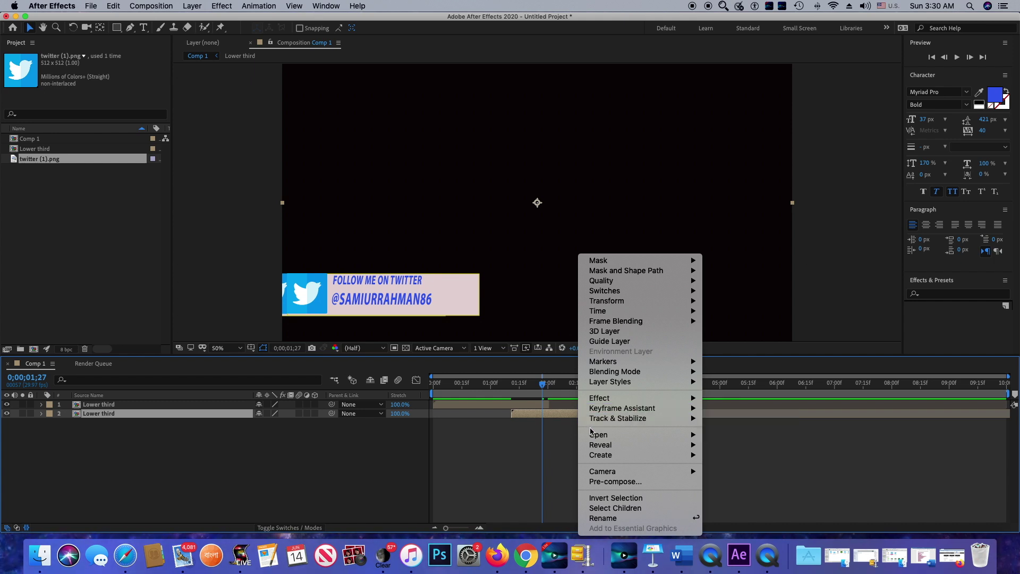
pyautogui.moveTo(628, 312)
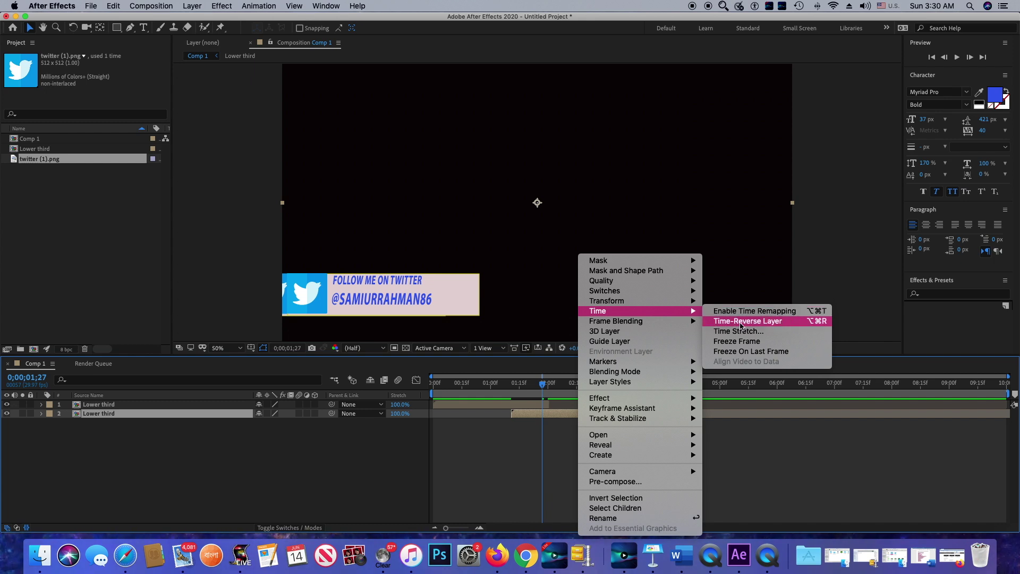
pyautogui.click(762, 322)
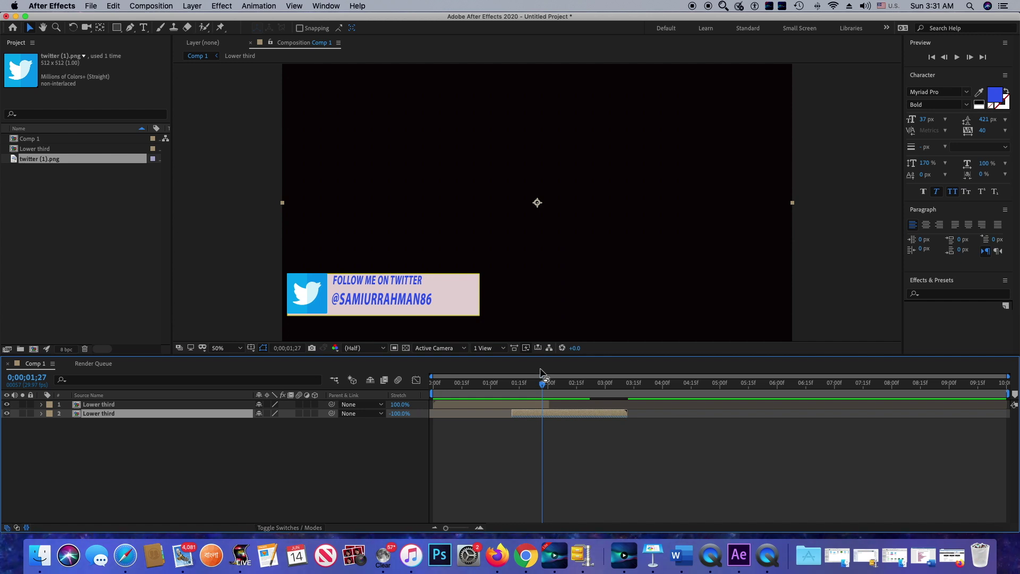
# Preview from near the start and nudge the reversed layer 2's start so the bar holds before exiting
pyautogui.moveTo(542, 382); pyautogui.dragTo(425, 394)
pyautogui.press('space')
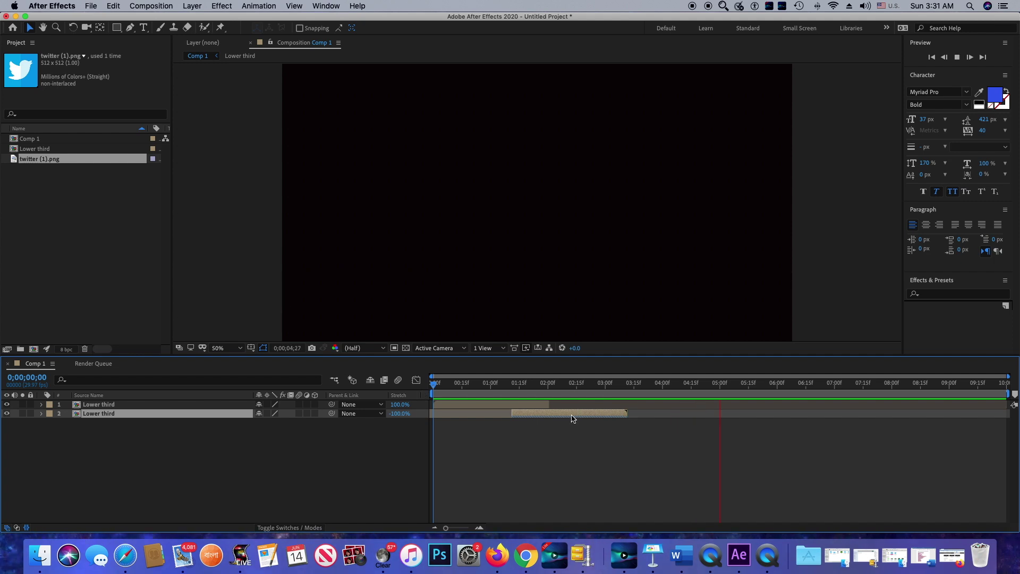
pyautogui.moveTo(571, 418); pyautogui.dragTo(549, 415)
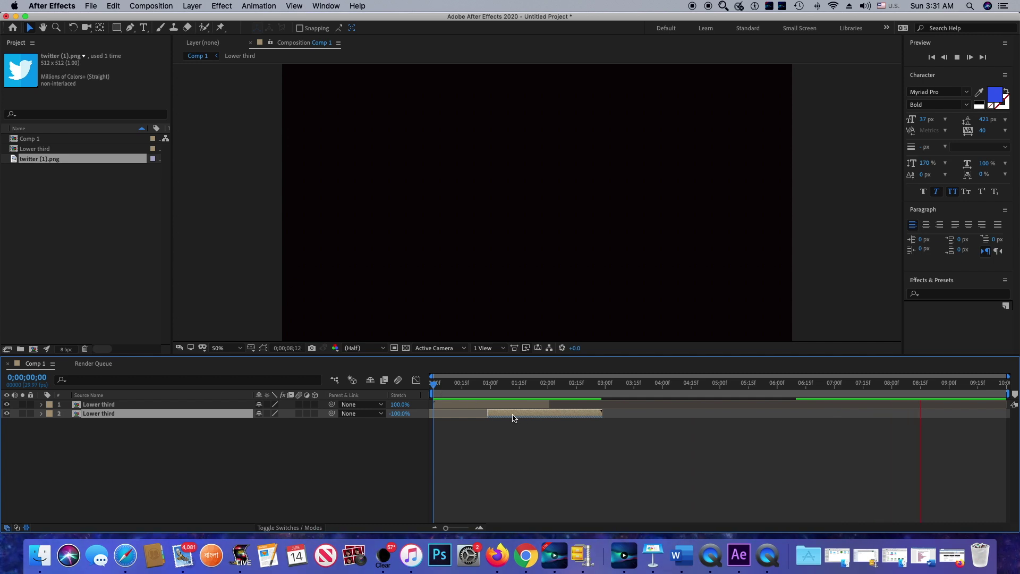
pyautogui.moveTo(513, 418); pyautogui.dragTo(525, 418)
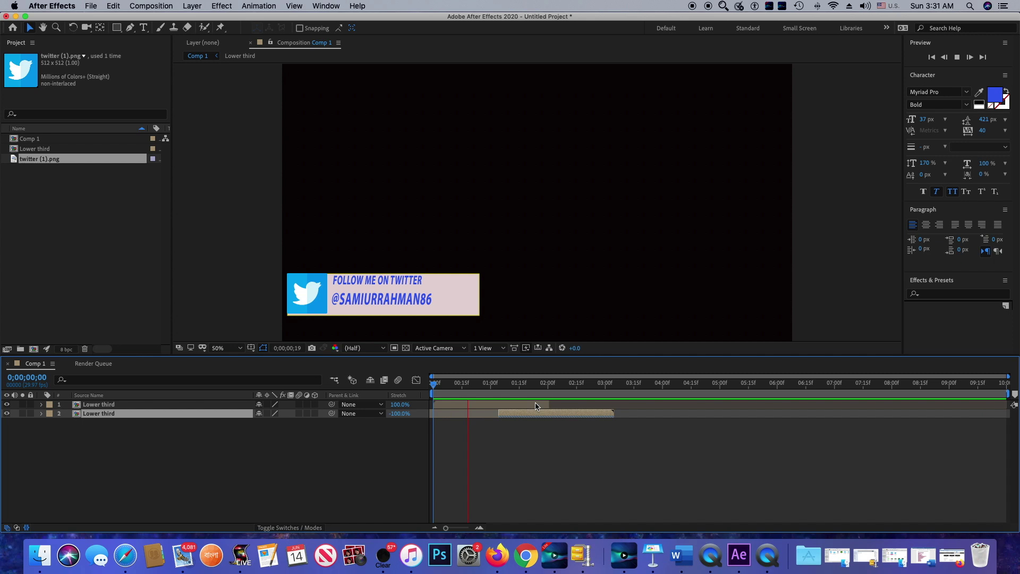
pyautogui.click(145, 6)
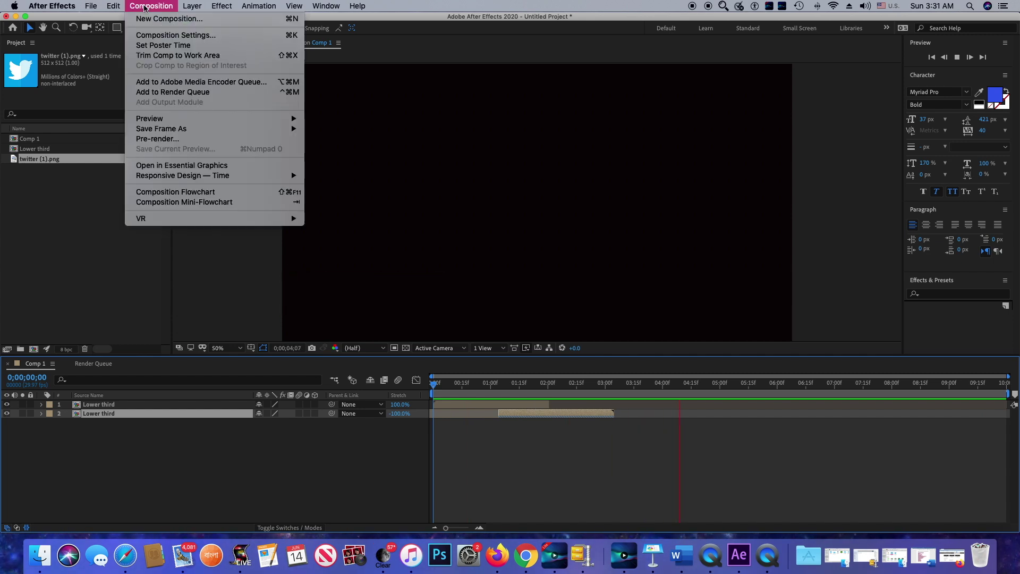
# Add Comp 1 to the Render Queue and open its Lossless output module settings
pyautogui.click(181, 93)
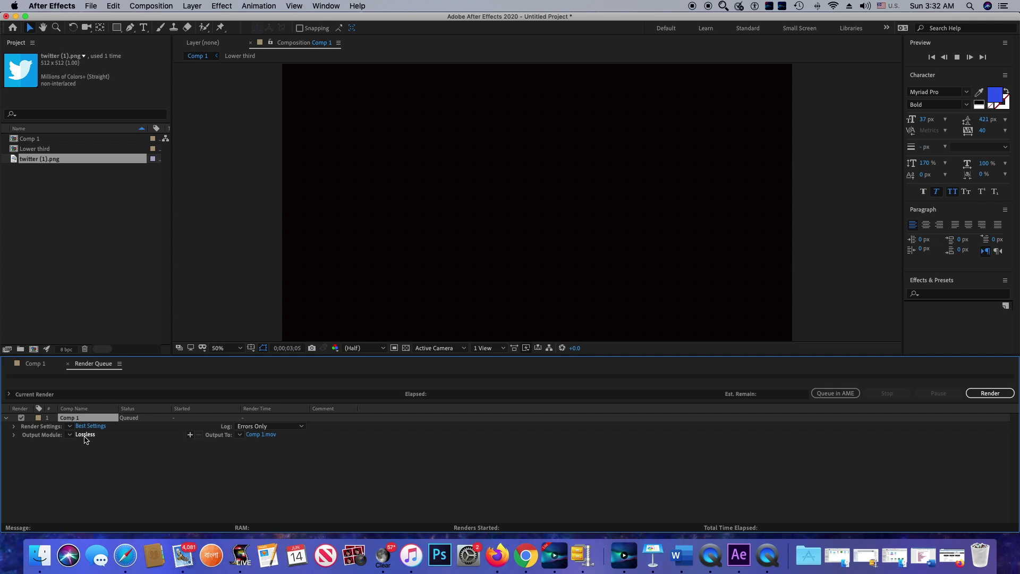
pyautogui.click(85, 434)
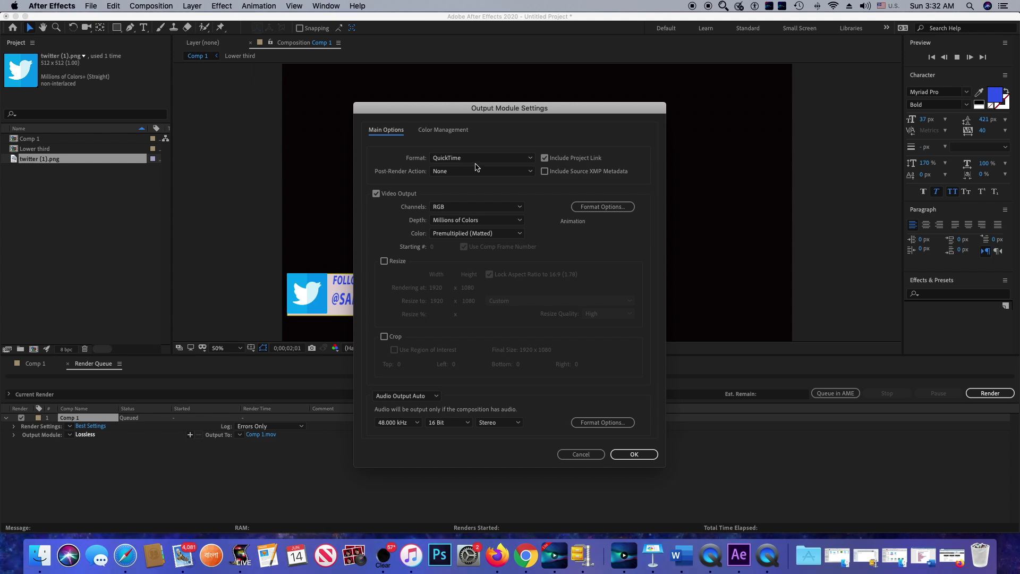
# Keep the output format as QuickTime and set Channels to RGB + Alpha
pyautogui.click(530, 159)
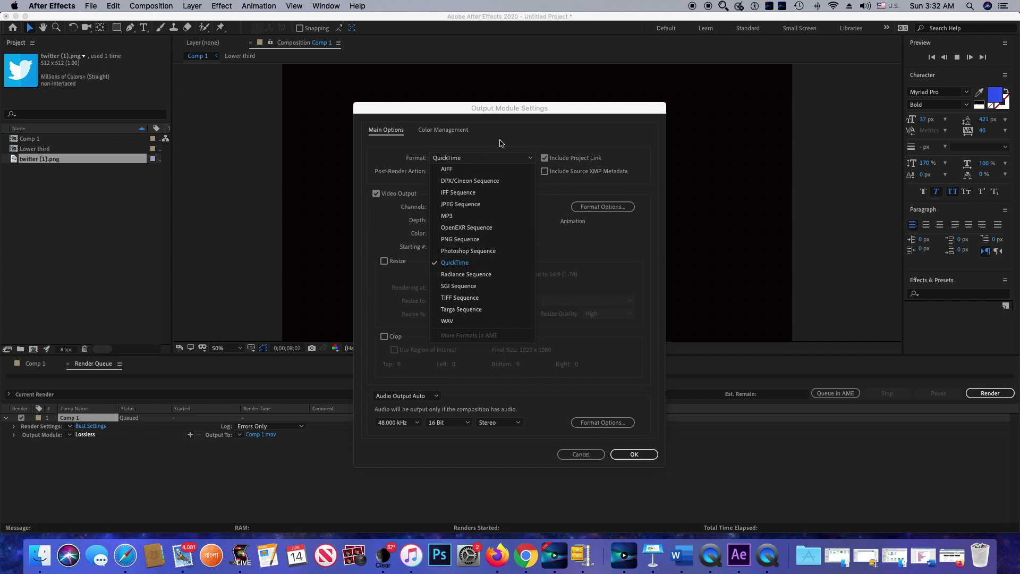
pyautogui.click(470, 263)
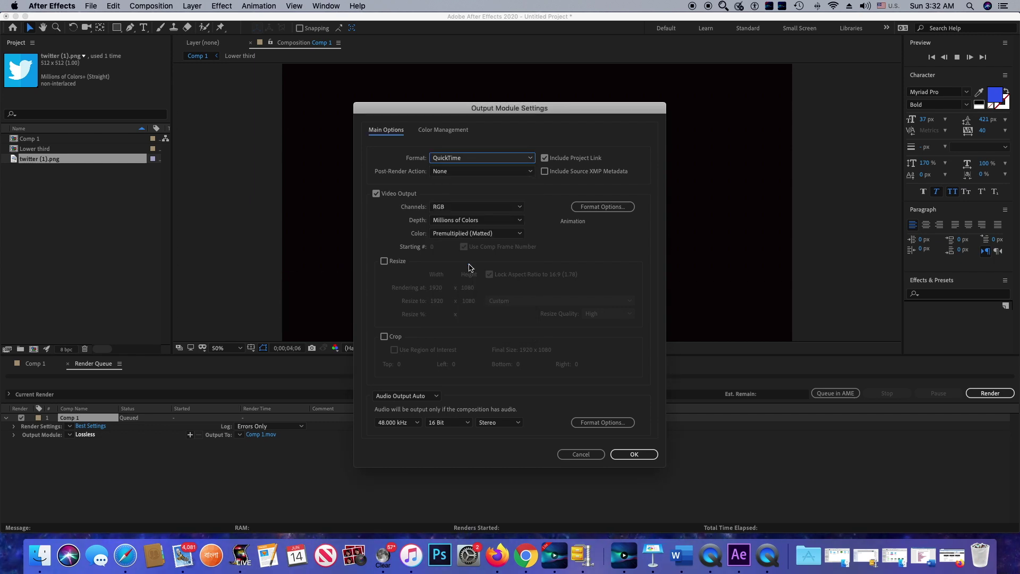
pyautogui.click(517, 207)
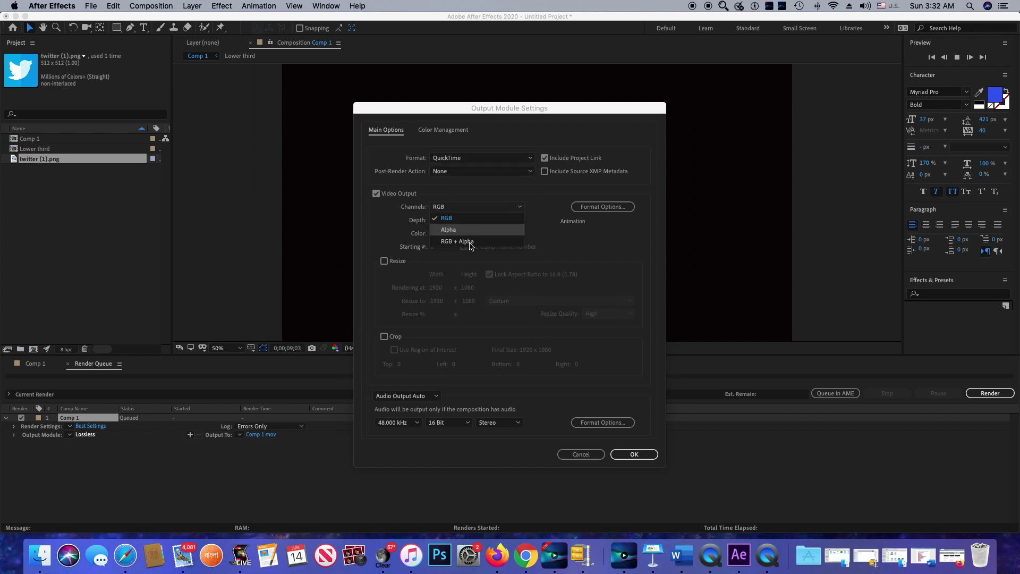
pyautogui.click(467, 233)
pyautogui.click(476, 209)
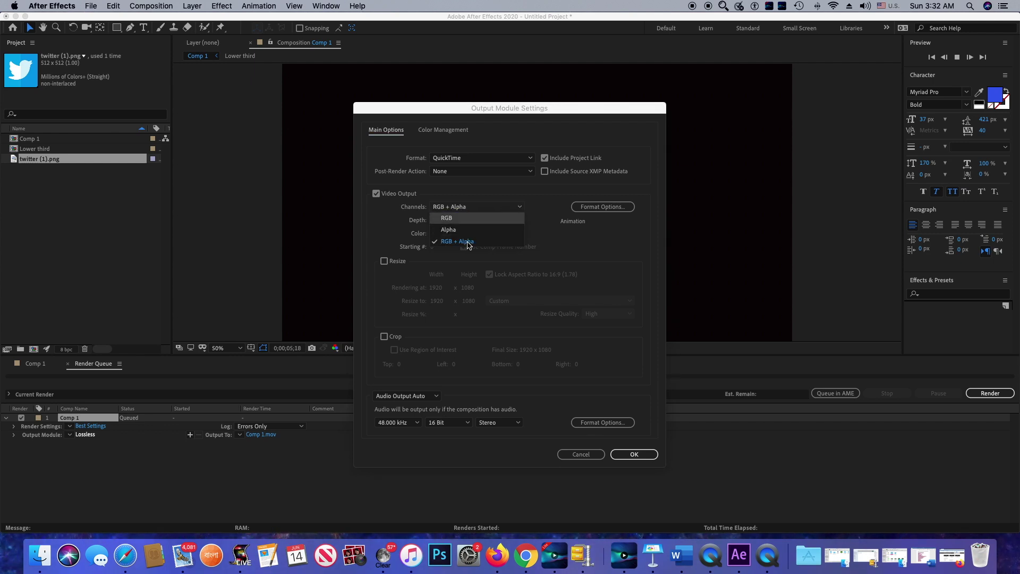
pyautogui.click(469, 247)
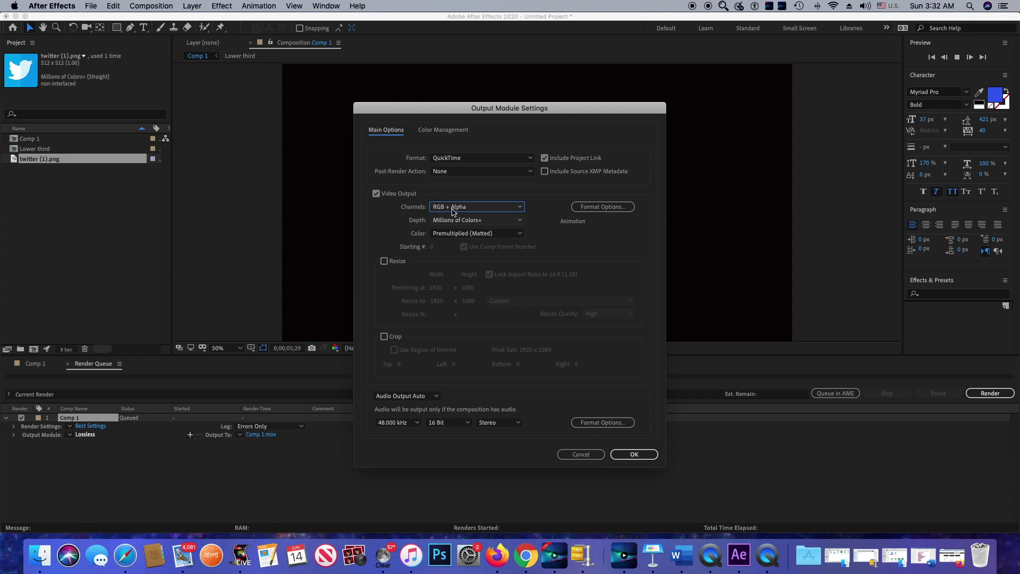
pyautogui.click(644, 455)
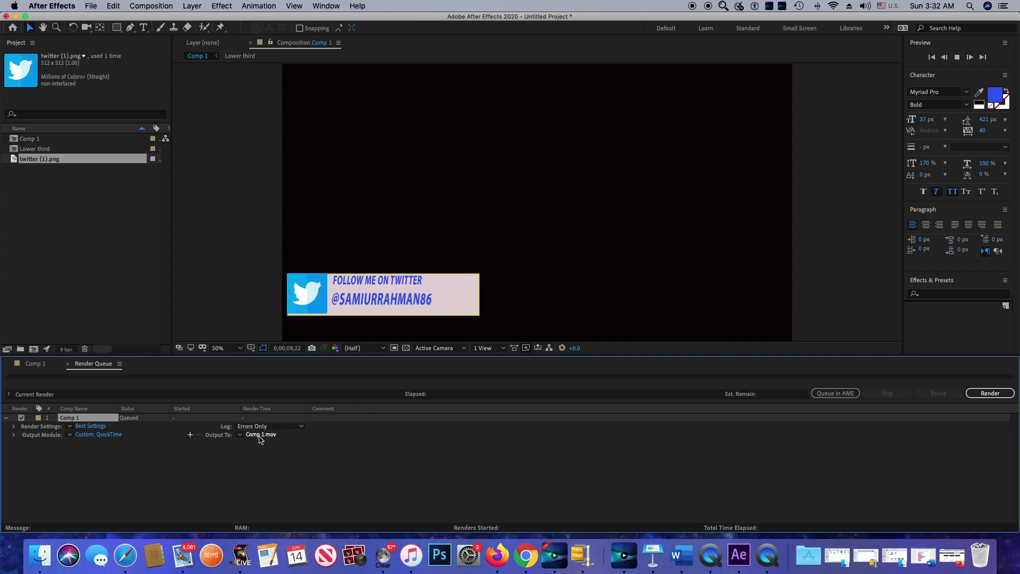
# Rename the Output To file to 'lower third 4' as QuickTime (*.mov) on the Desktop
pyautogui.click(260, 435)
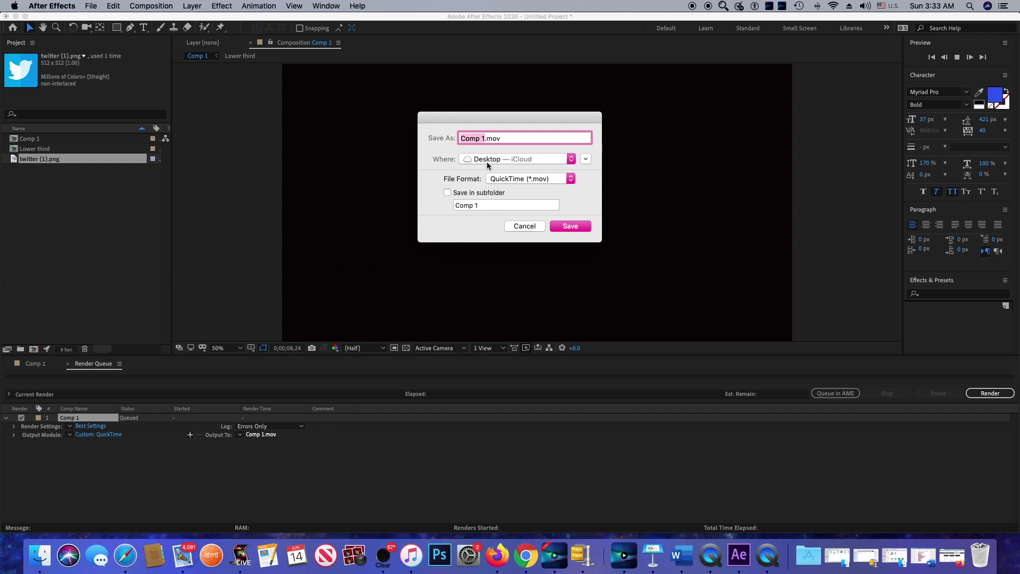
pyautogui.doubleClick(509, 137)
pyautogui.press('super+a')
pyautogui.write('lower third 4')
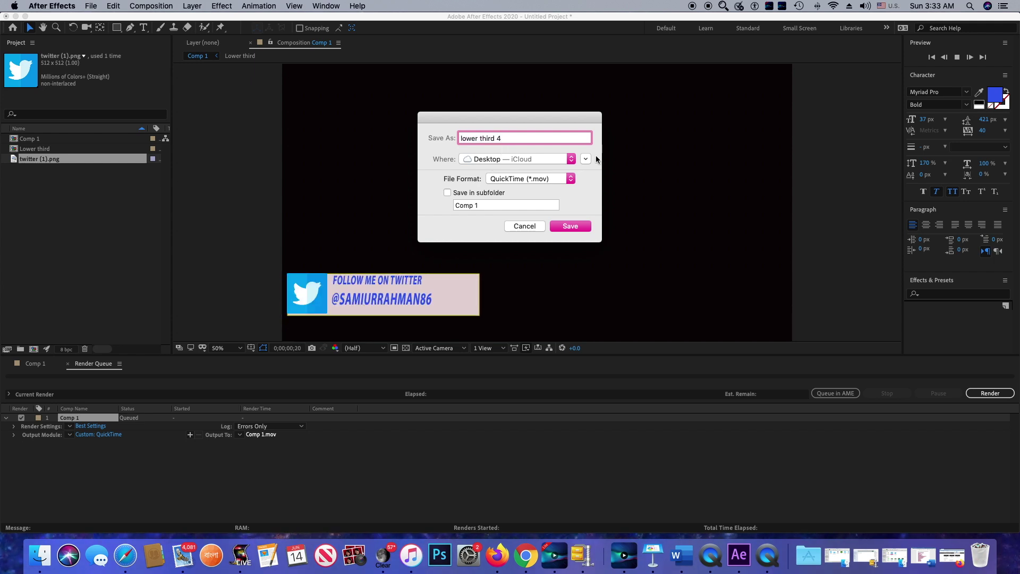
pyautogui.click(570, 226)
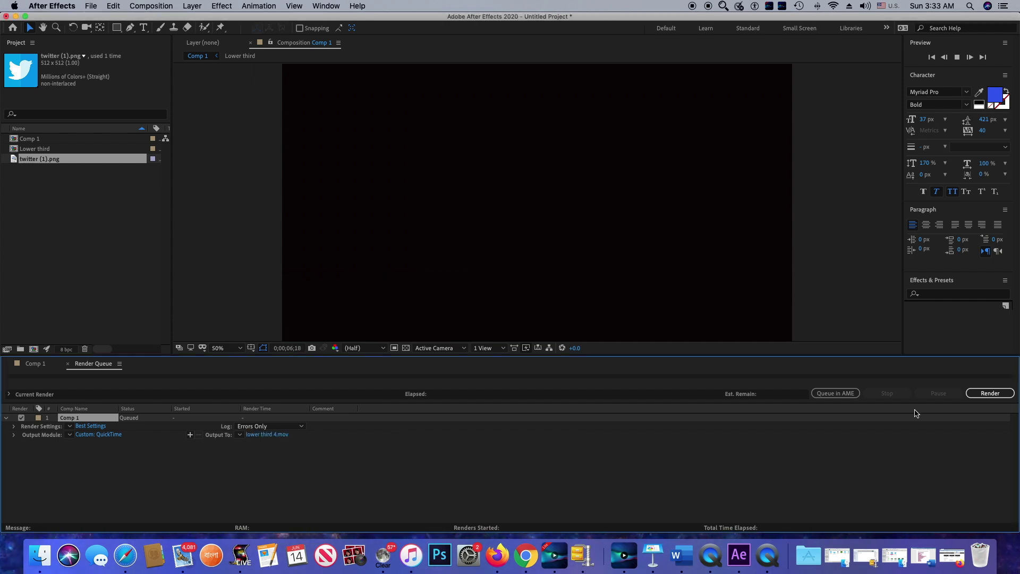
# Render Comp 1 to lower third 4.mov and, once done, minimize After Effects
pyautogui.click(993, 395)
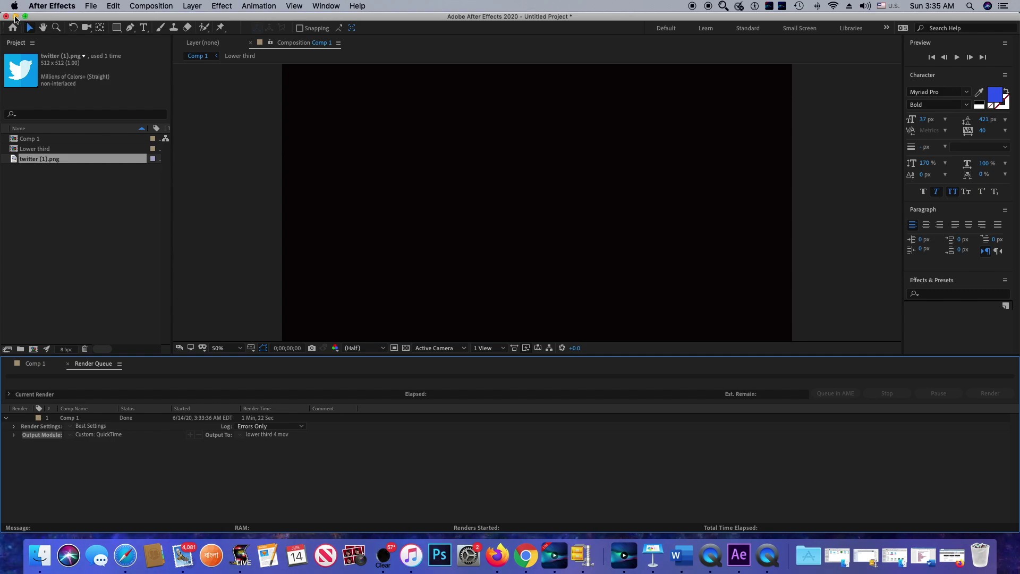
pyautogui.click(16, 17)
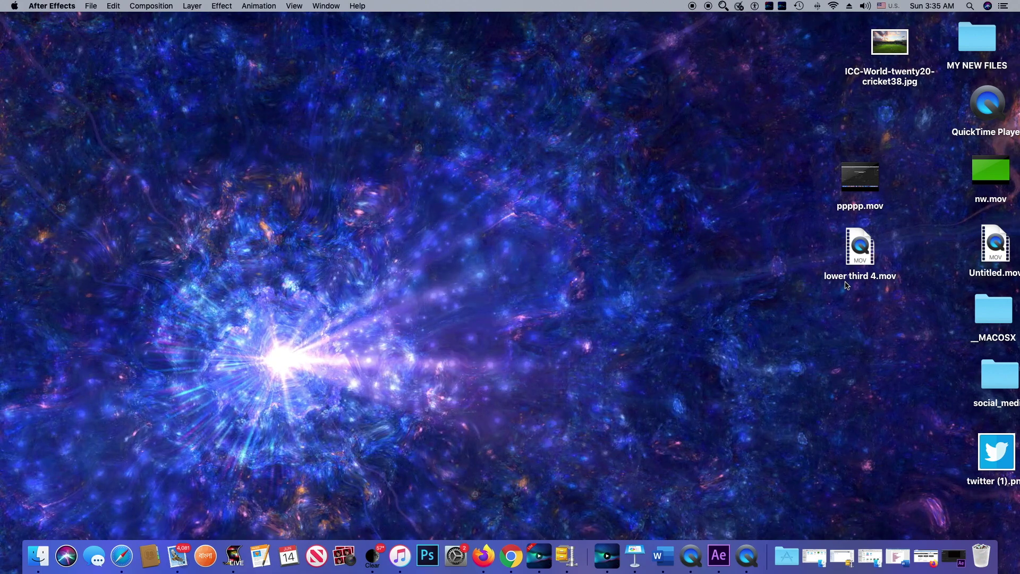
# Open lower third 4.mov in QuickTime Player, play it, and pause at 00:04
pyautogui.doubleClick(876, 276)
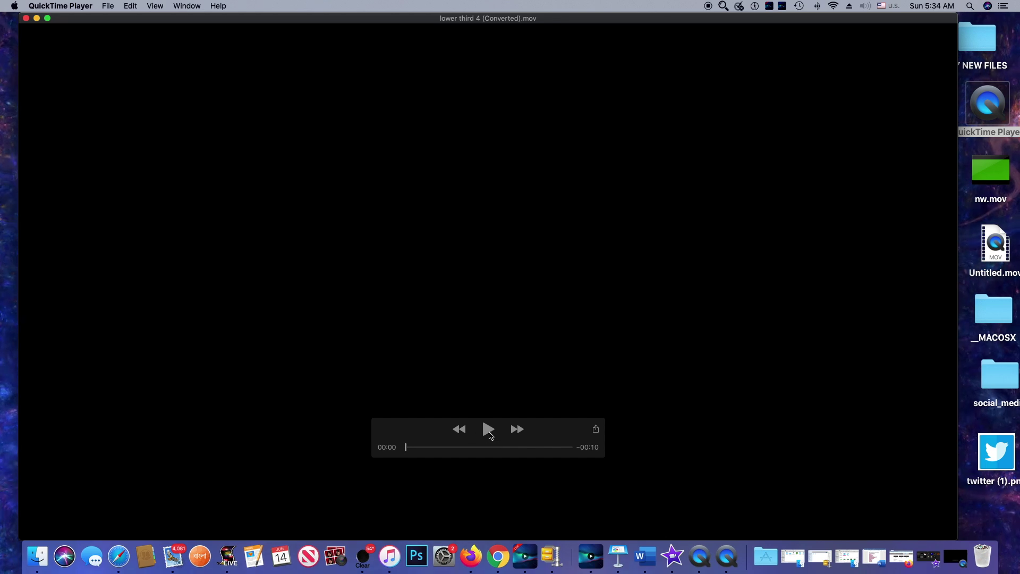
pyautogui.click(488, 429)
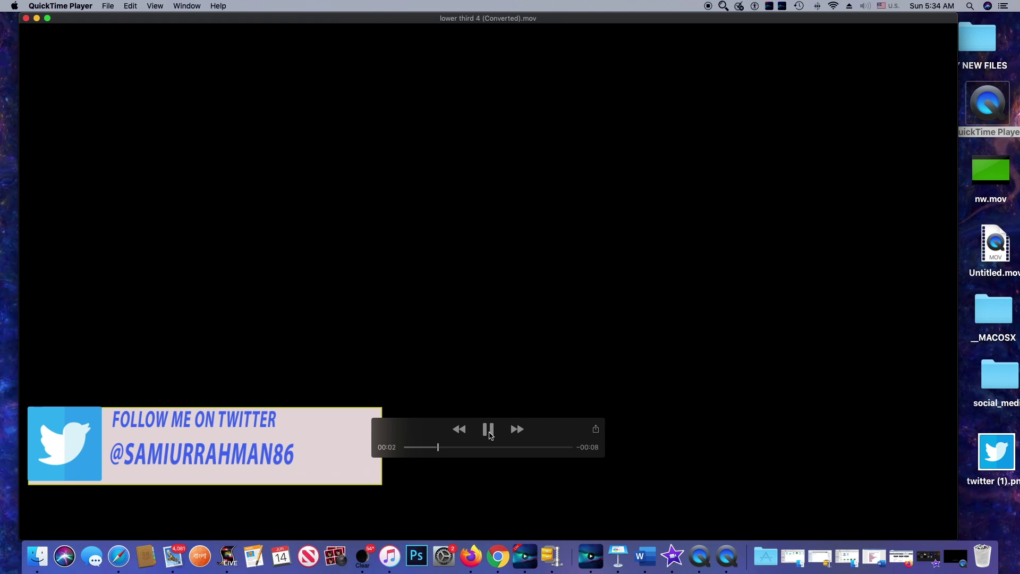
pyautogui.click(489, 434)
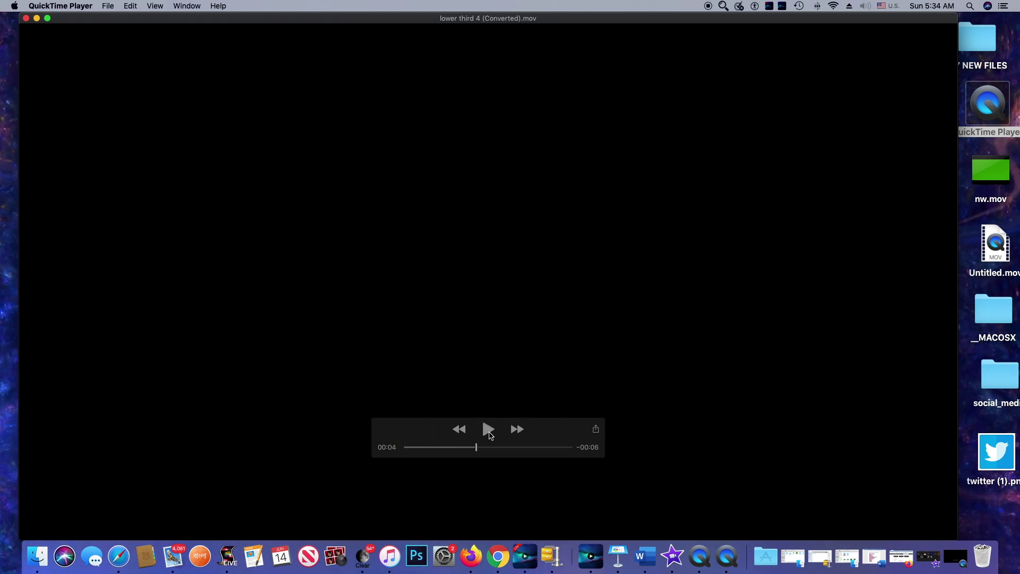